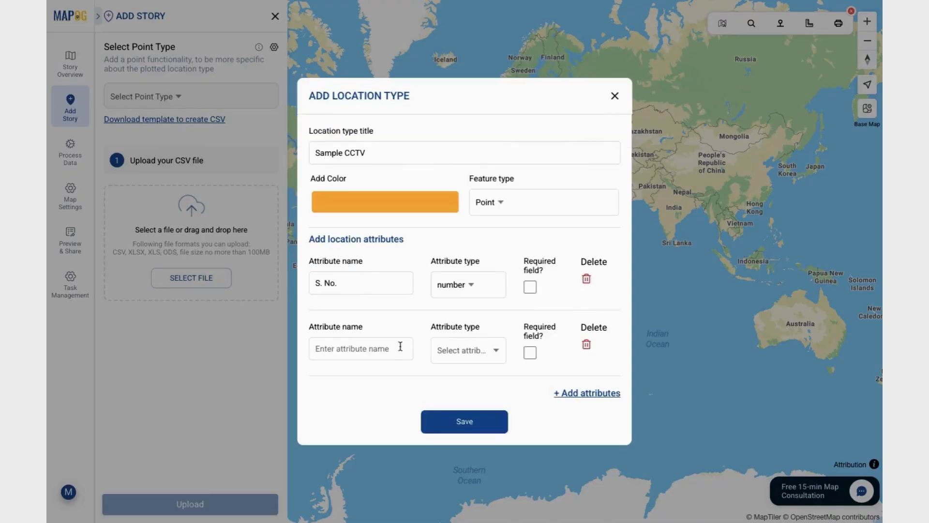
Give the Address attribute the address type and add a text attribute named Camera ID to the Sample CCTV location type
left_click(467, 348)
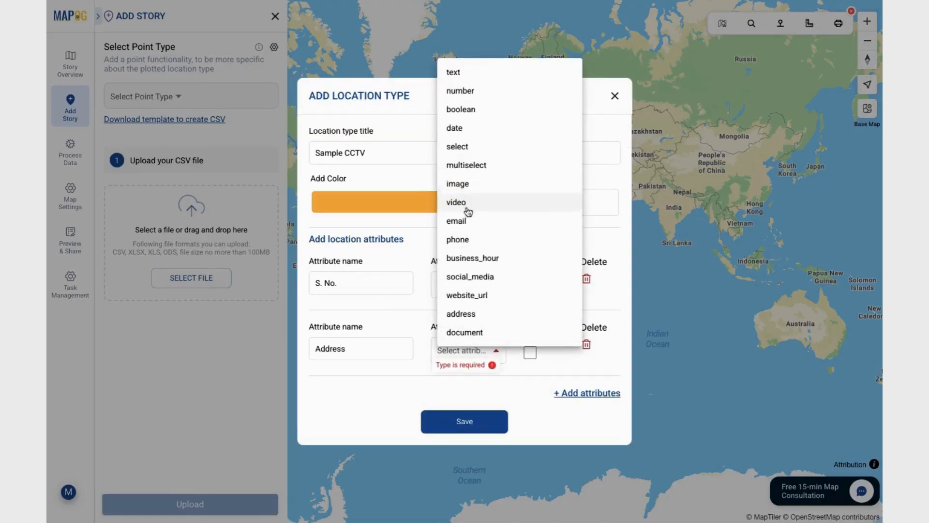
left_click(468, 313)
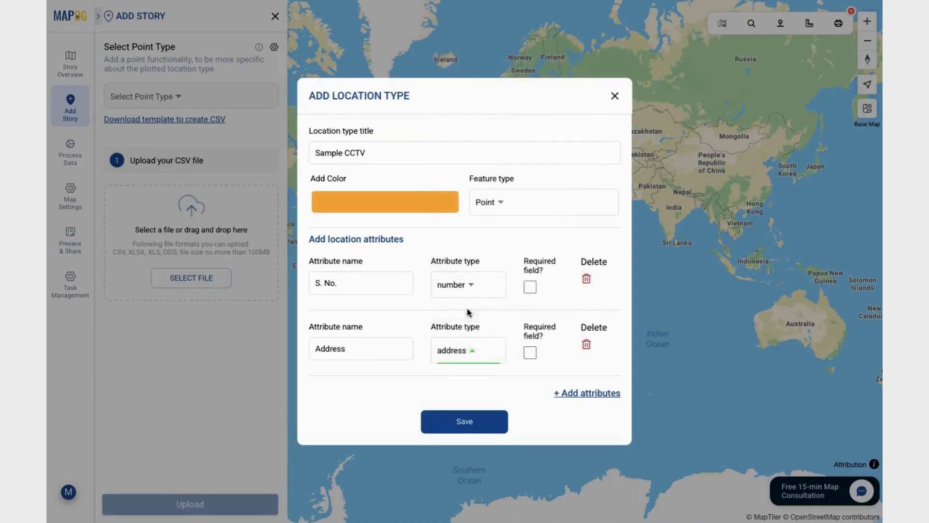
left_click(571, 393)
left_click(320, 361)
type("Camera ID")
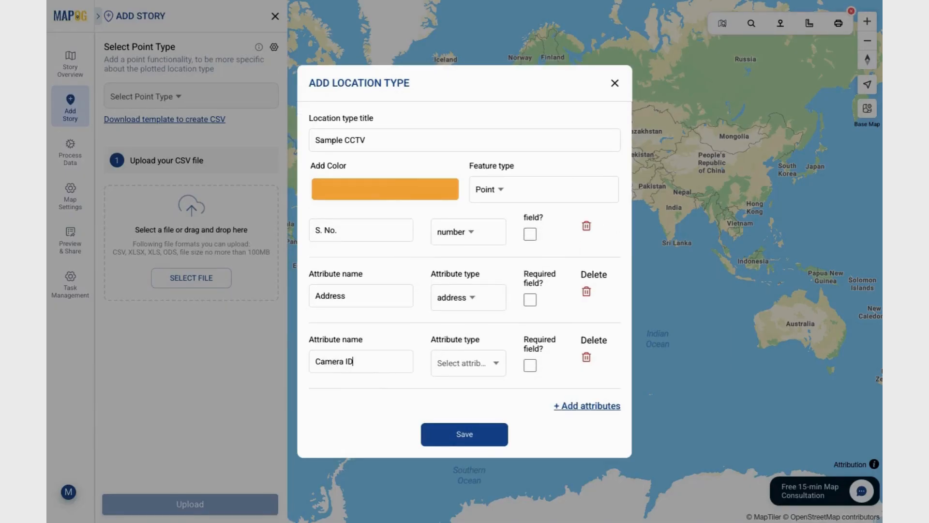
left_click(465, 363)
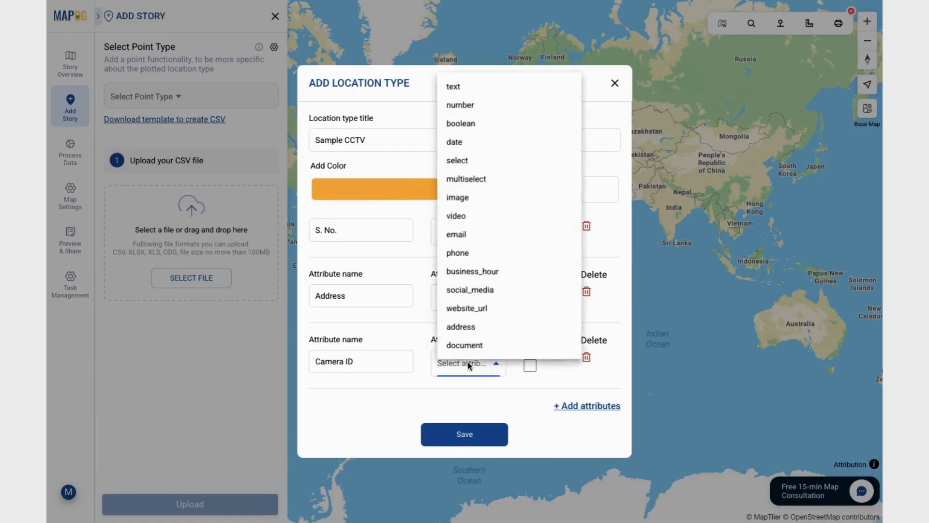
left_click(451, 83)
Add a Working Status attribute of type select with the options Working and Not Working
left_click(571, 406)
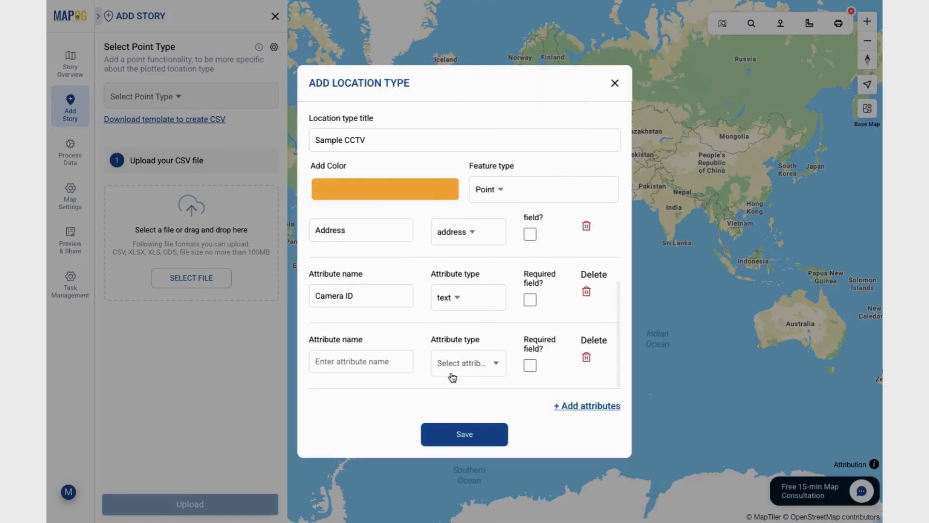
left_click(370, 362)
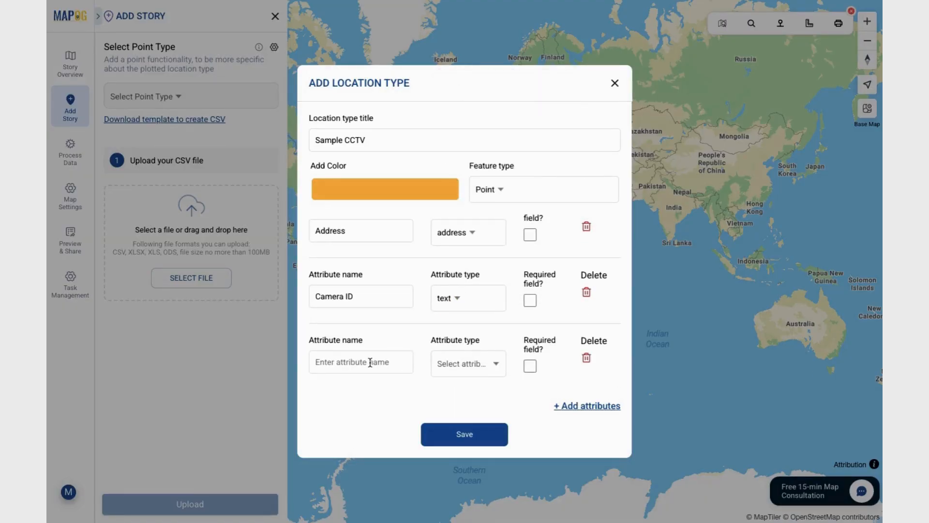
type("Working Status")
left_click(457, 370)
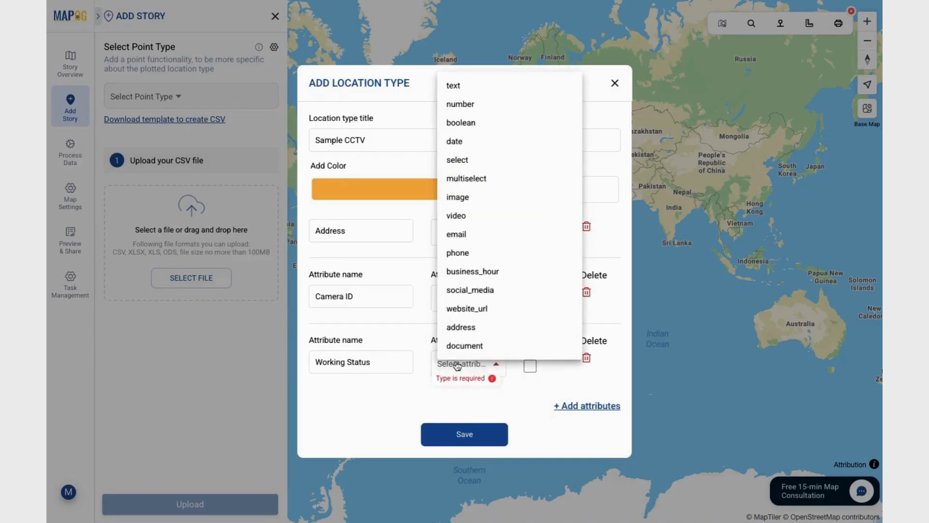
left_click(463, 158)
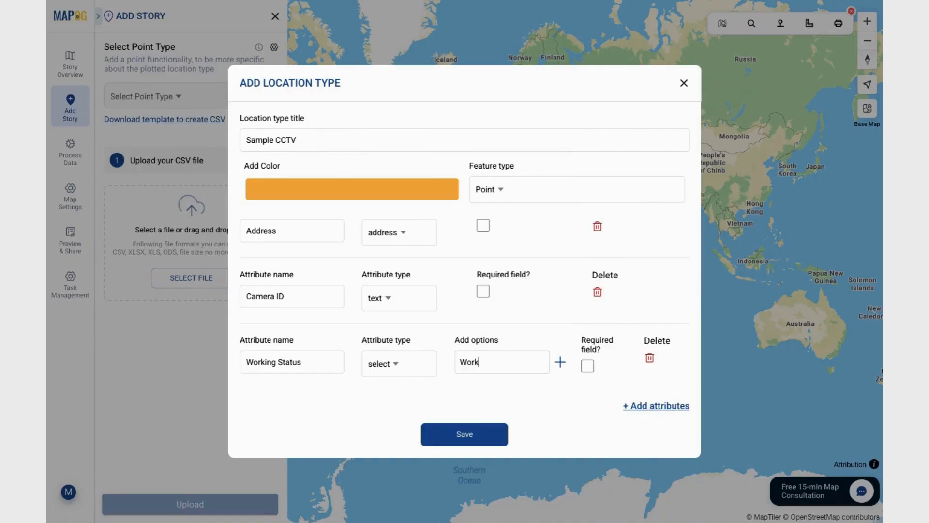
key("Return")
scroll(500, 380, "down", 1)
type("Not")
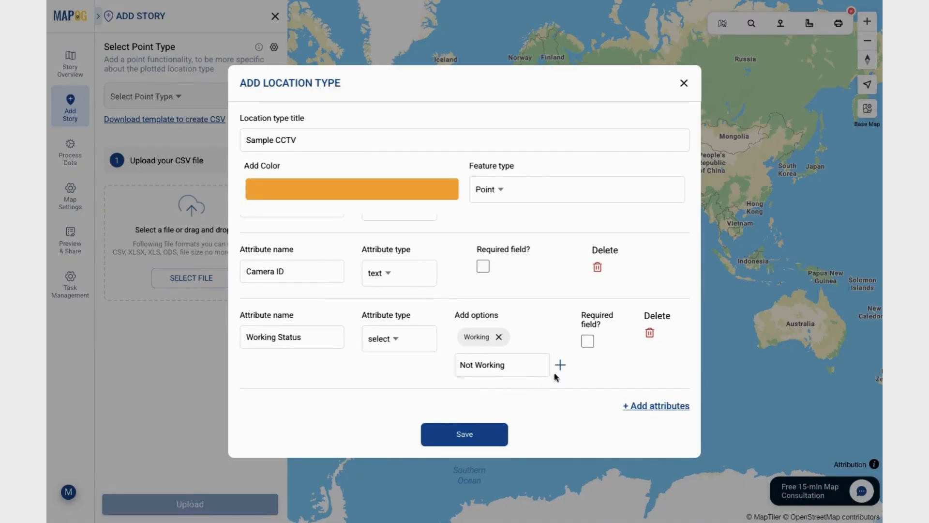
left_click(560, 365)
scroll(506, 365, "down", 1)
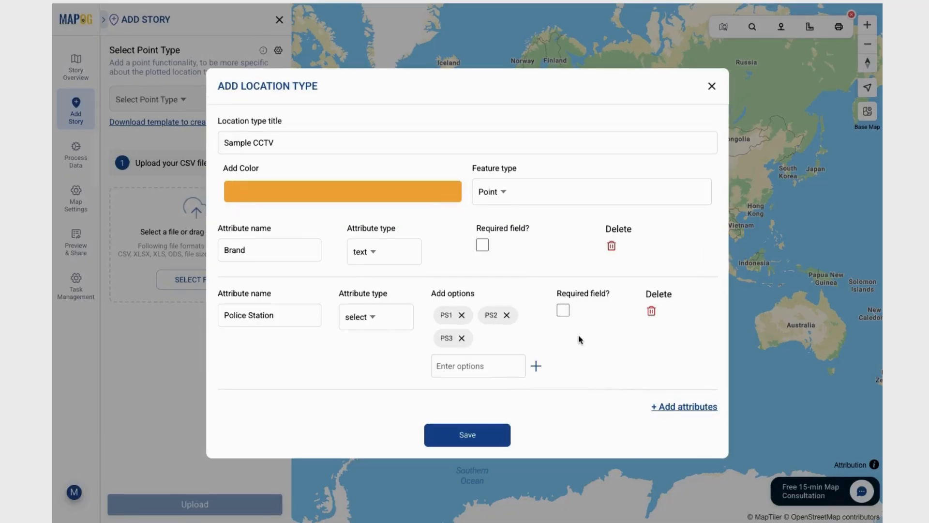
Save the Sample CCTV location type and close the location type management dialog
scroll(579, 337, "up", 10)
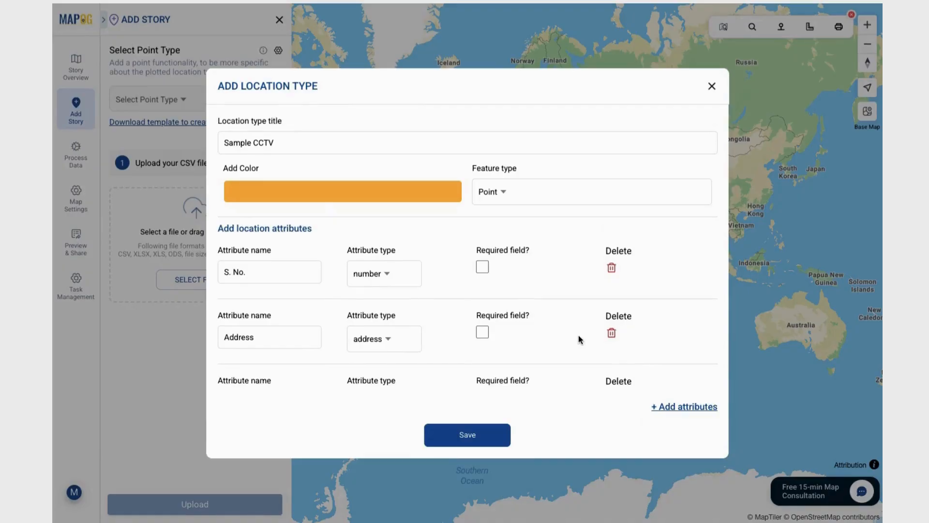
left_click(465, 434)
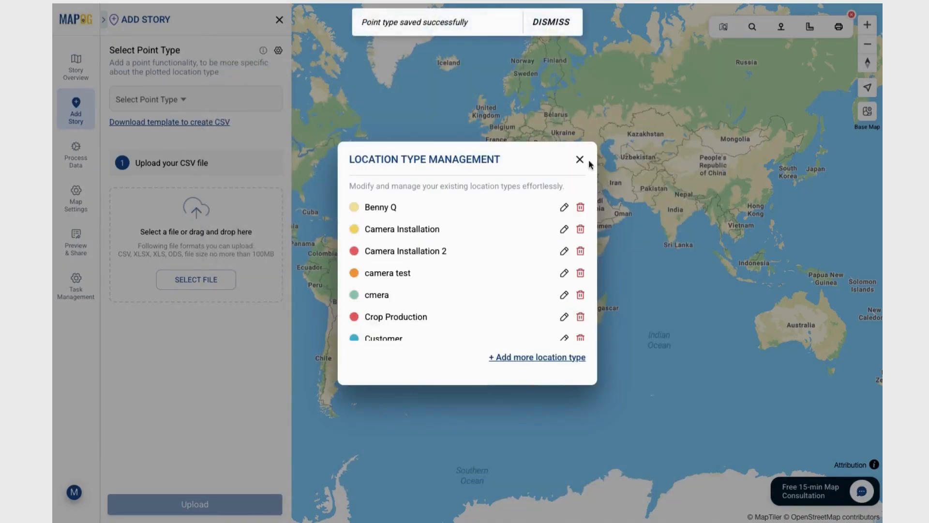
left_click(579, 159)
Set the point type to Sample CCTV and choose the SAMPLE CCTV LOCATIONS Sheet2.csv (1).csv file from Downloads
left_click(184, 107)
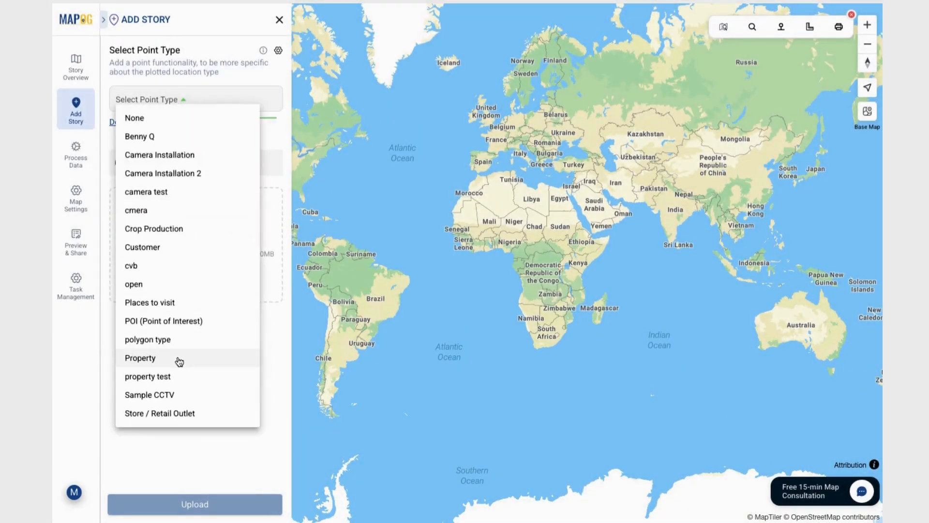
left_click(167, 396)
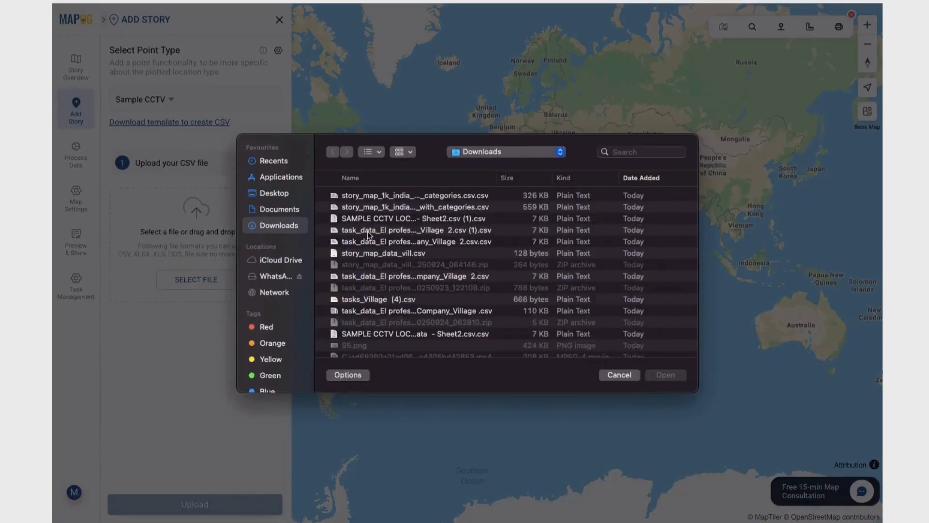
left_click(368, 220)
left_click(673, 376)
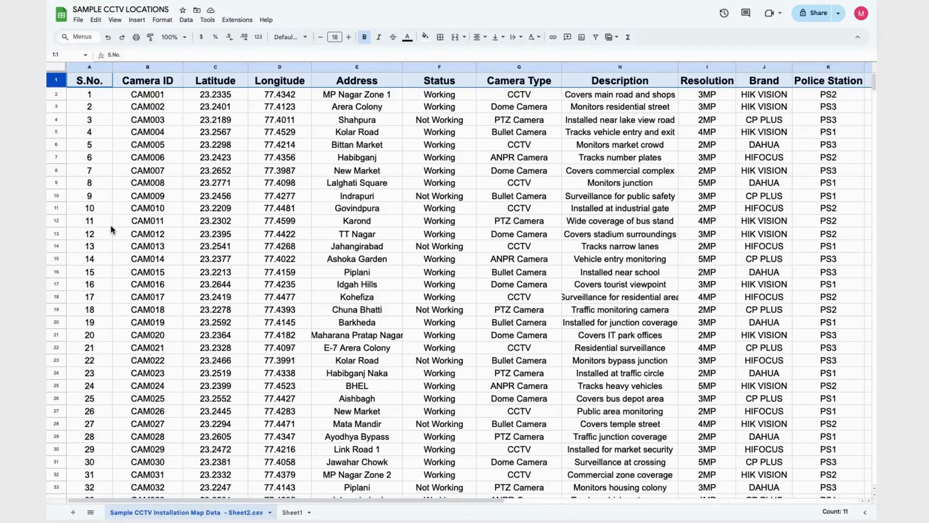
Examine the camera records and column headings in the SAMPLE CCTV LOCATIONS spreadsheet
scroll(110, 229, "down", 5)
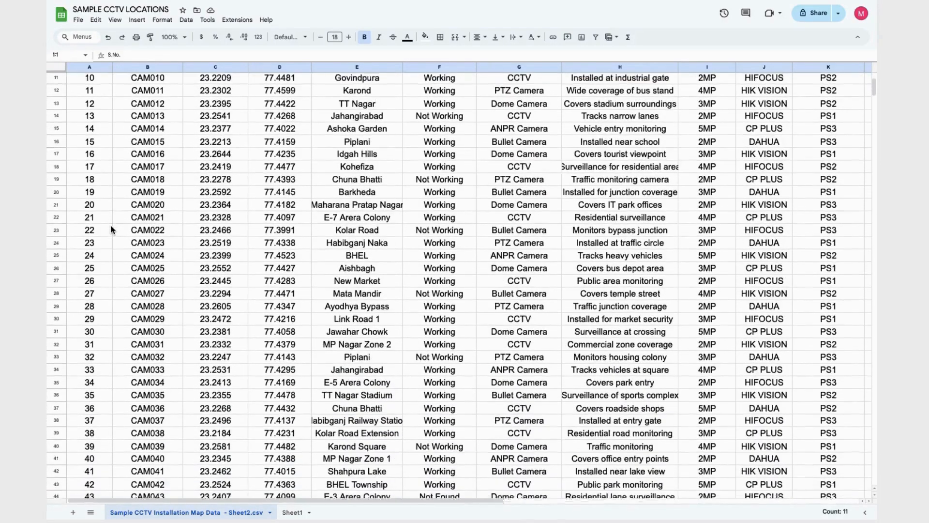
scroll(111, 225, "down", 3)
scroll(111, 225, "up", 6)
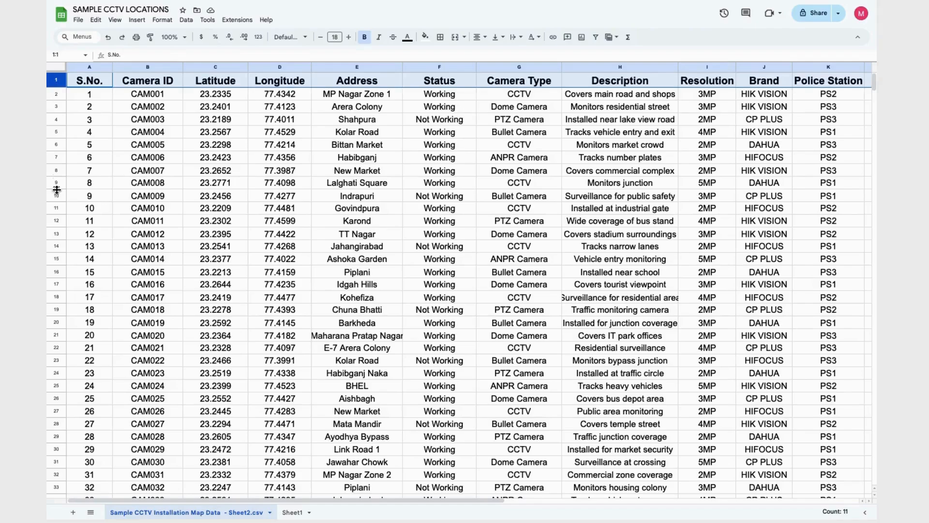
key("super+shift+5")
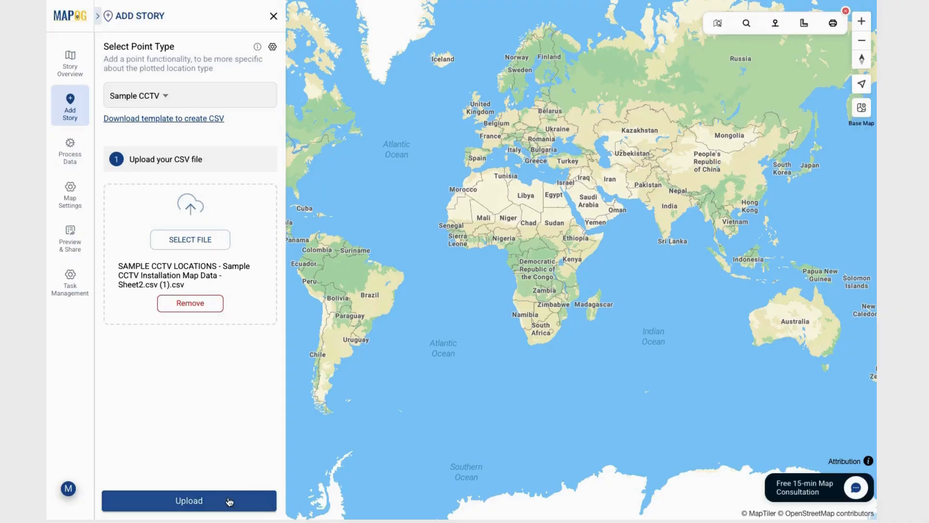
Upload the selected CSV file and choose the column that serves as the unique id
left_click(229, 500)
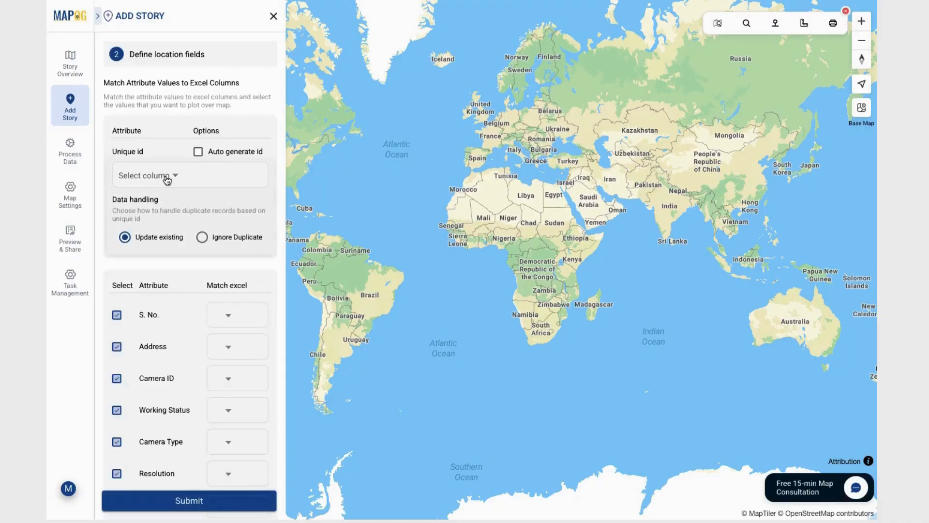
left_click(167, 180)
left_click(163, 214)
Match the S. No., Address, Camera ID and Working Status attributes to the S.No., Address, Camera ID and Status columns
scroll(221, 258, "down", 5)
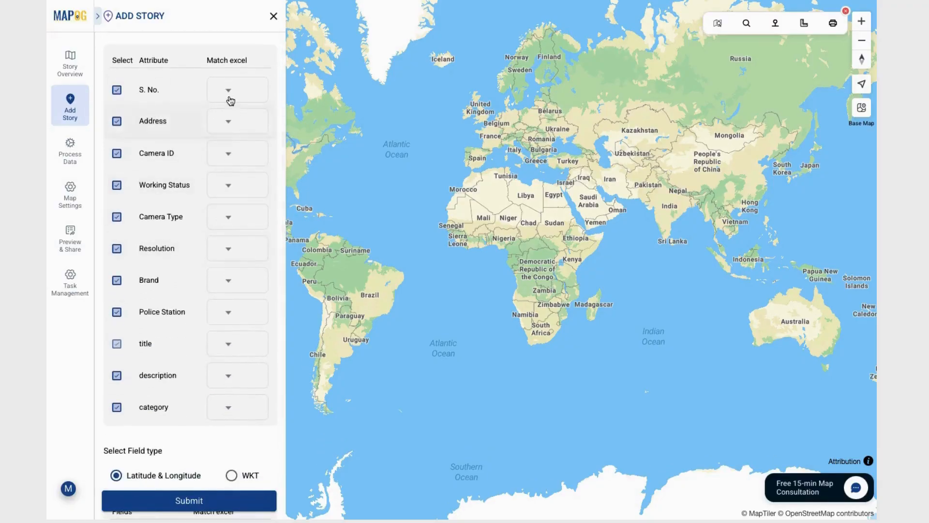
left_click(230, 100)
left_click(230, 104)
left_click(228, 124)
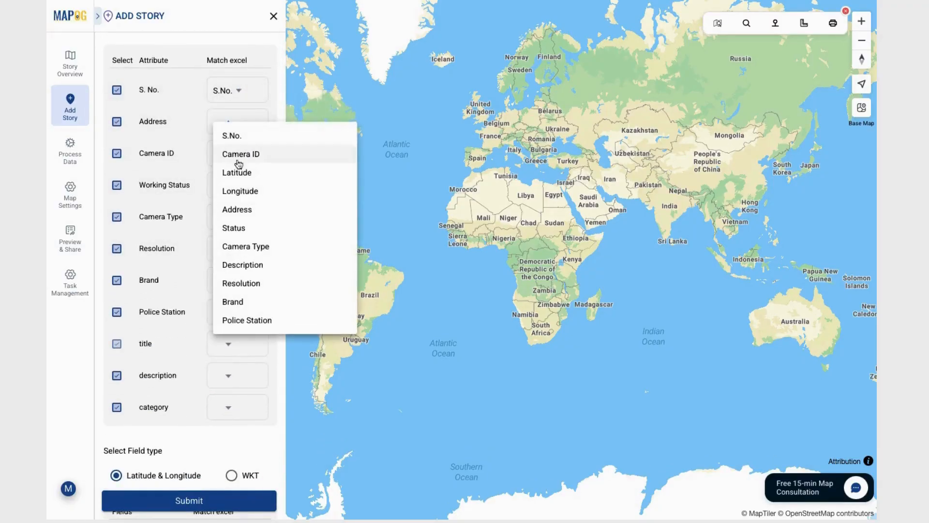
left_click(244, 213)
left_click(235, 155)
left_click(242, 185)
left_click(226, 185)
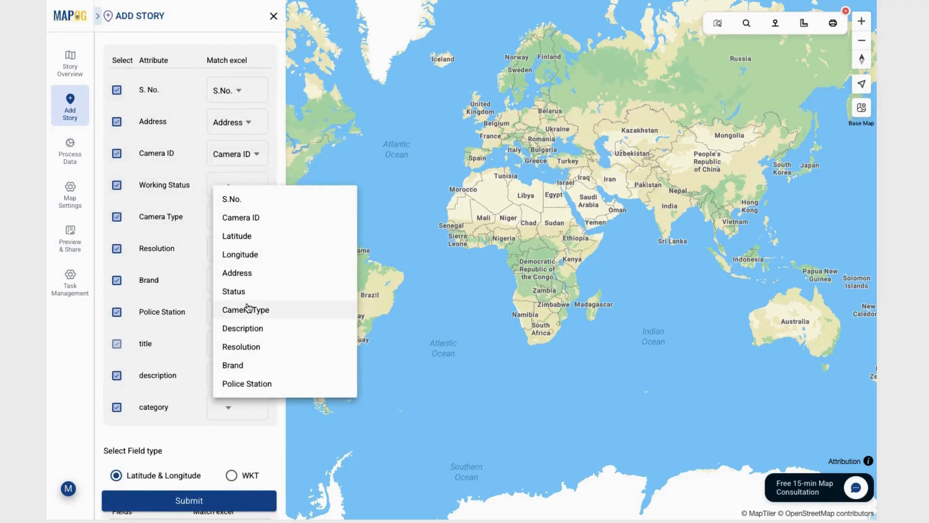
left_click(235, 291)
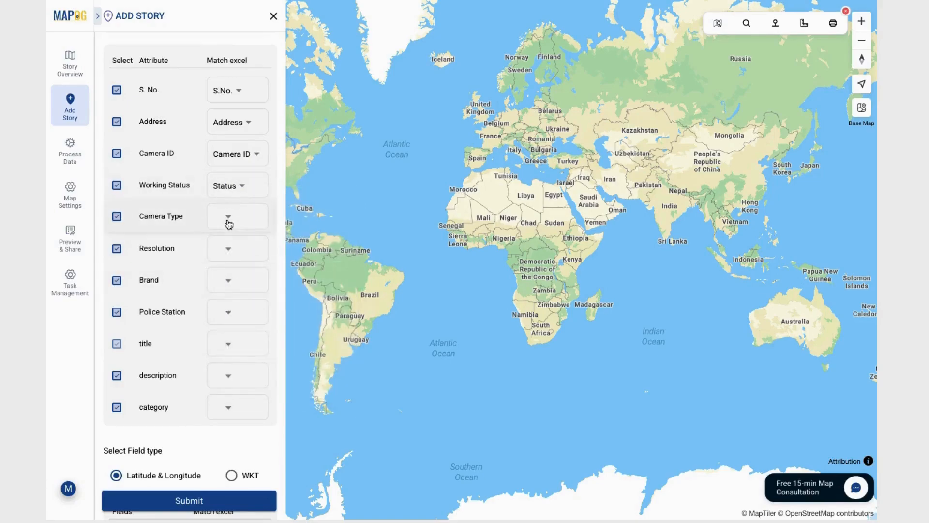
Match the Camera Type, Resolution, Brand and Police Station attributes to the columns of the same names
left_click(229, 224)
left_click(247, 341)
left_click(230, 247)
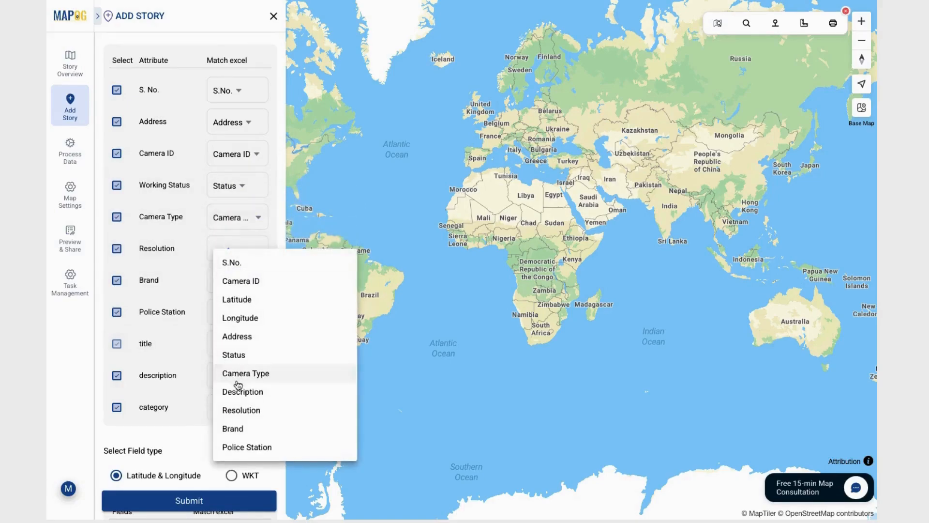
left_click(235, 410)
left_click(233, 282)
left_click(232, 460)
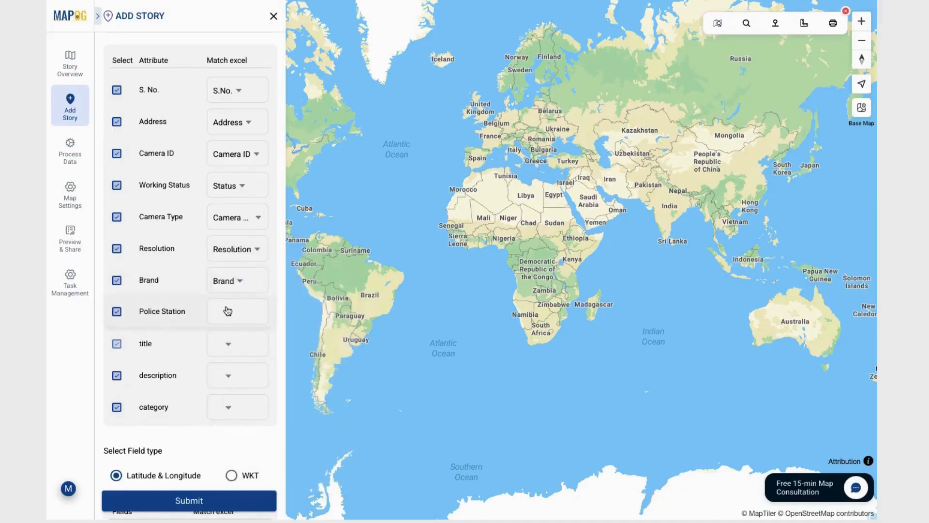
left_click(227, 311)
left_click(259, 296)
Match title to the Camera ID column, description to Description and category to Camera Type
left_click(228, 345)
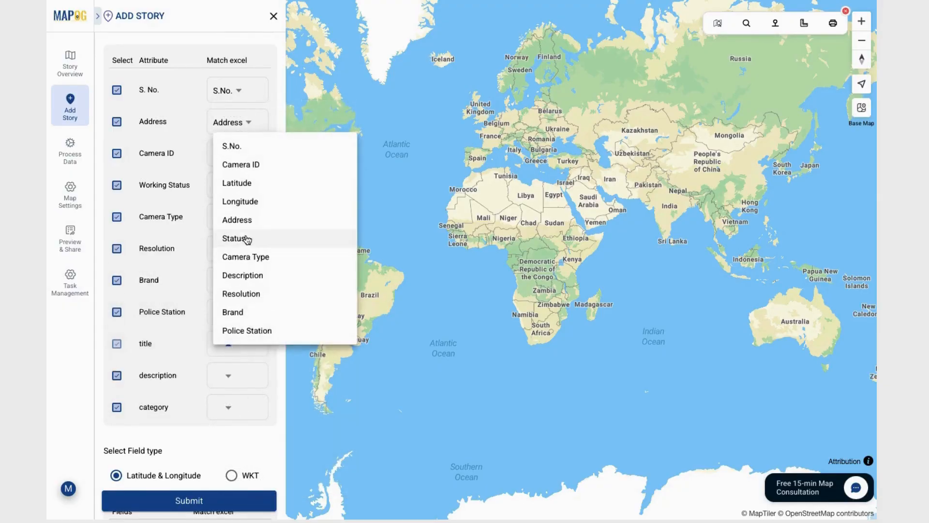
left_click(240, 164)
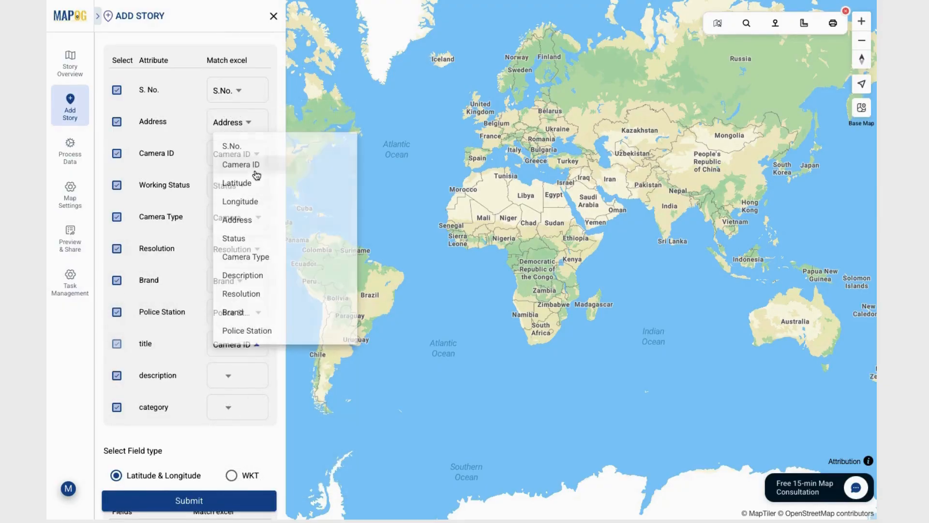
left_click(228, 376)
left_click(242, 307)
scroll(228, 368, "down", 2)
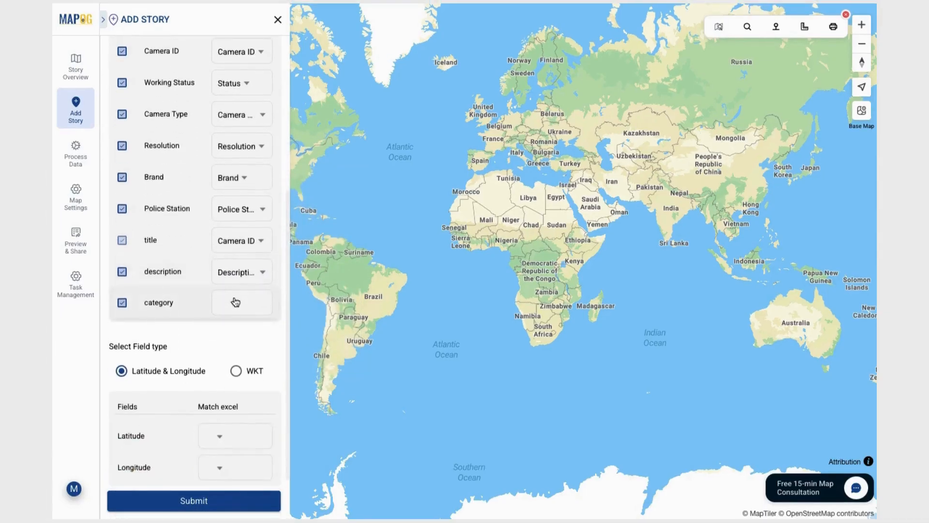
left_click(233, 300)
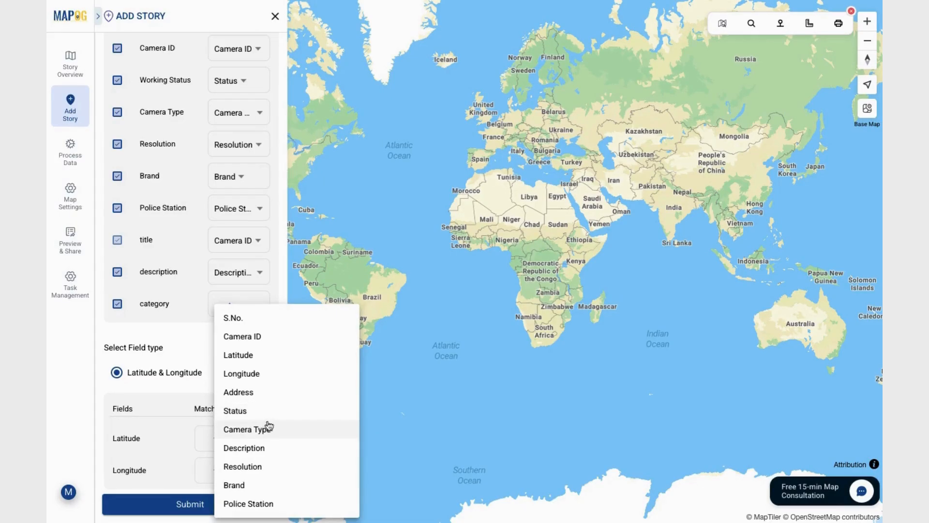
left_click(262, 430)
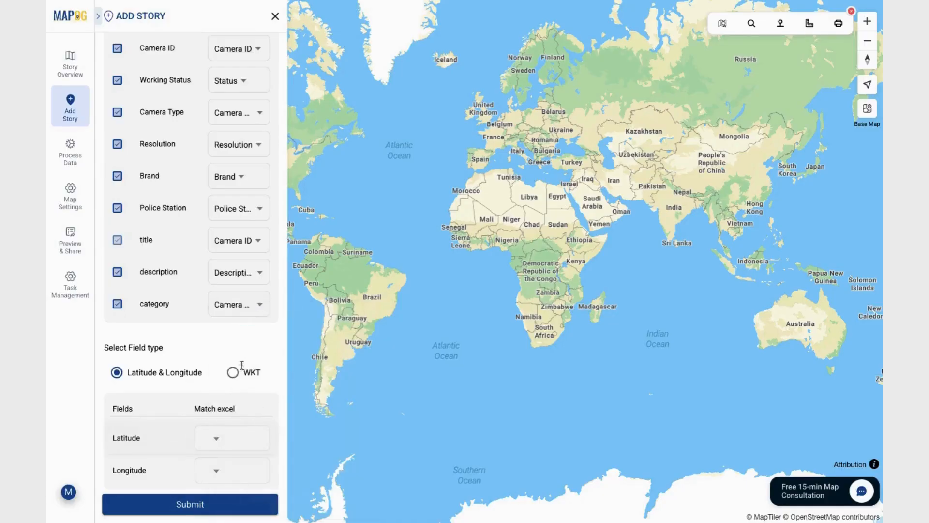
Match the Latitude and Longitude location fields to the Latitude and Longitude columns
scroll(240, 361, "down", 1)
scroll(239, 360, "down", 1)
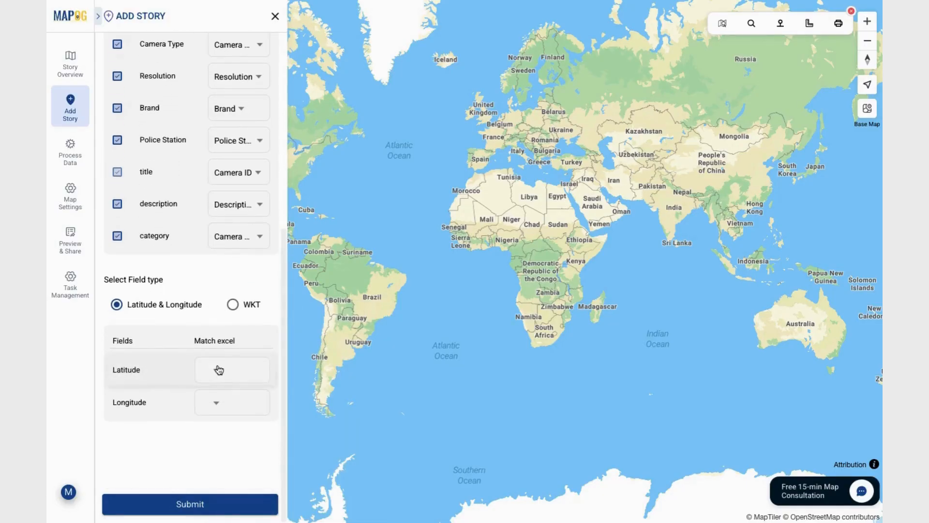
left_click(219, 370)
left_click(237, 214)
left_click(218, 402)
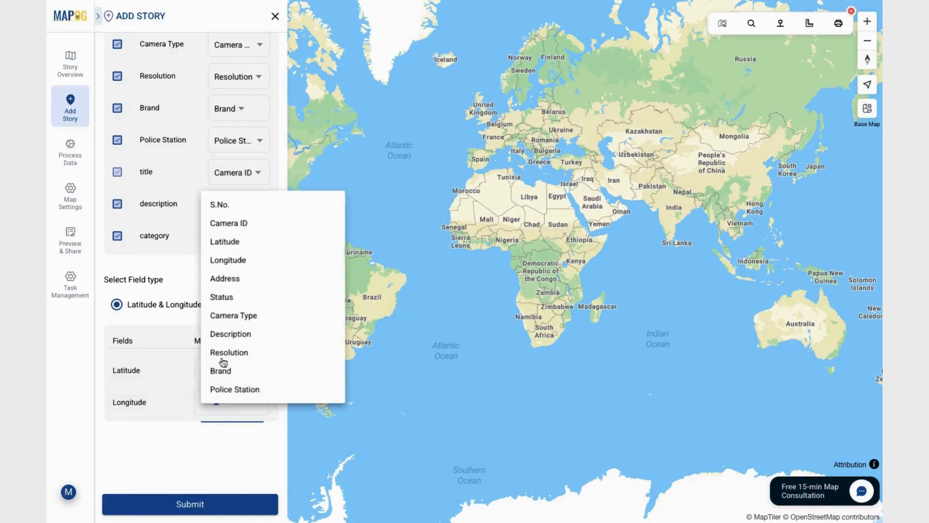
left_click(238, 261)
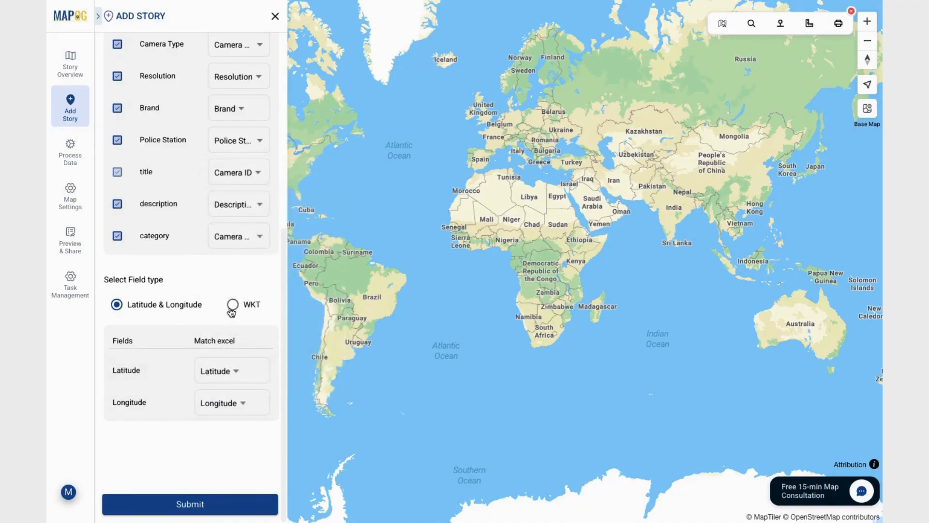
Submit the field matching to plot the CCTV camera locations on the map
scroll(259, 311, "up", 8)
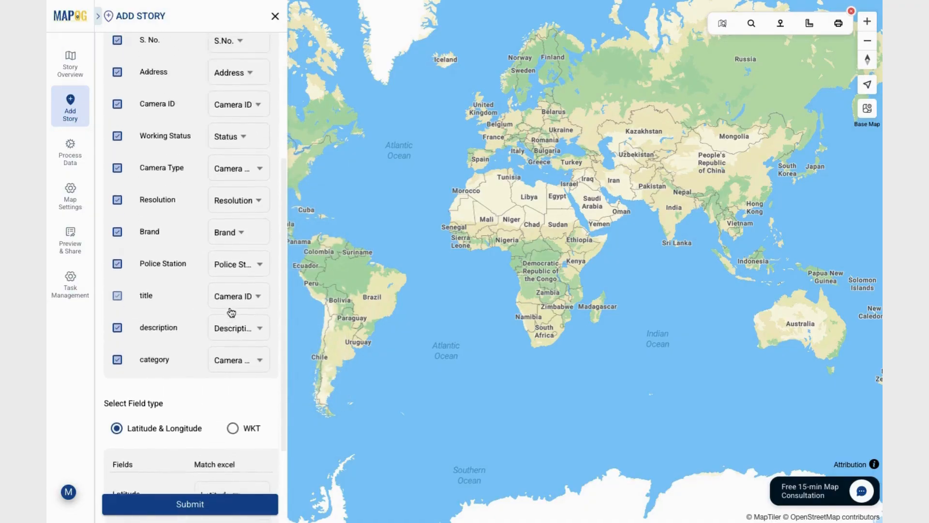
left_click(208, 504)
left_click_drag(583, 195, 628, 193)
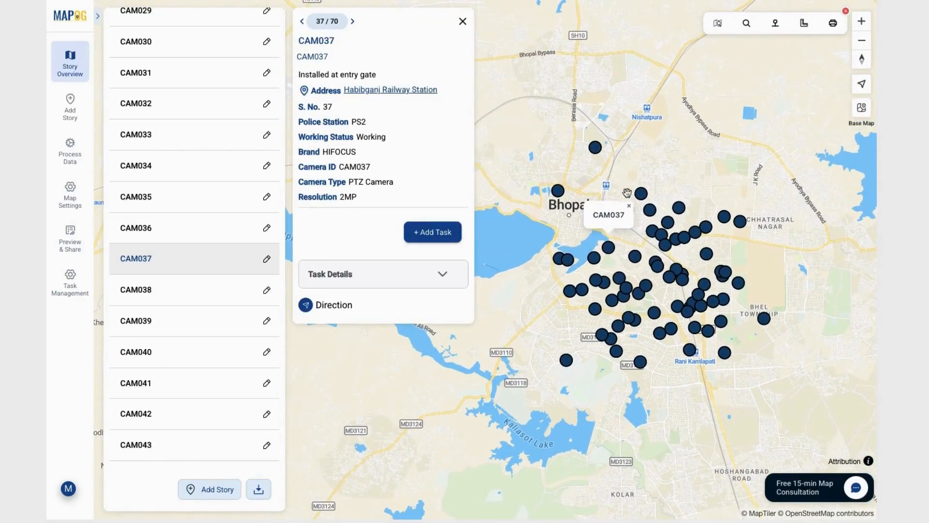
Examine the attribute details of camera CAM058 on the map
left_click(595, 259)
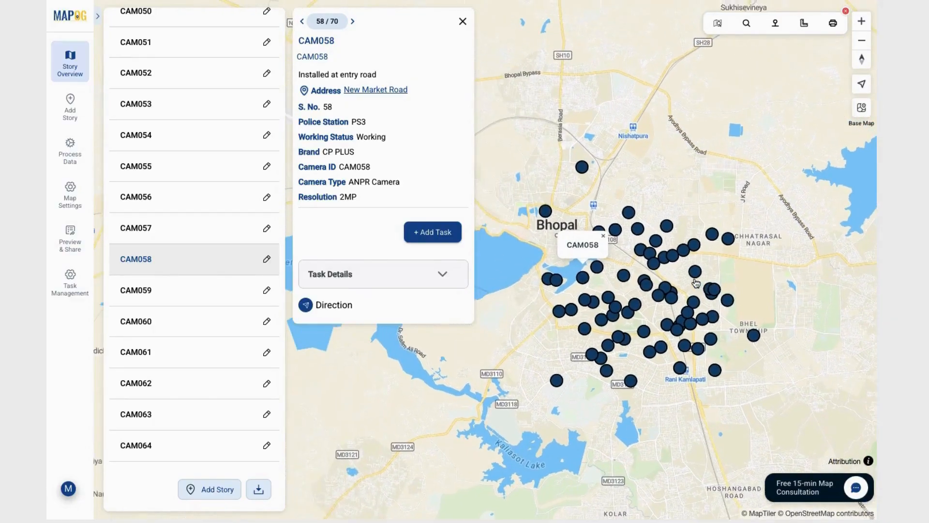
scroll(645, 295, "up", 3)
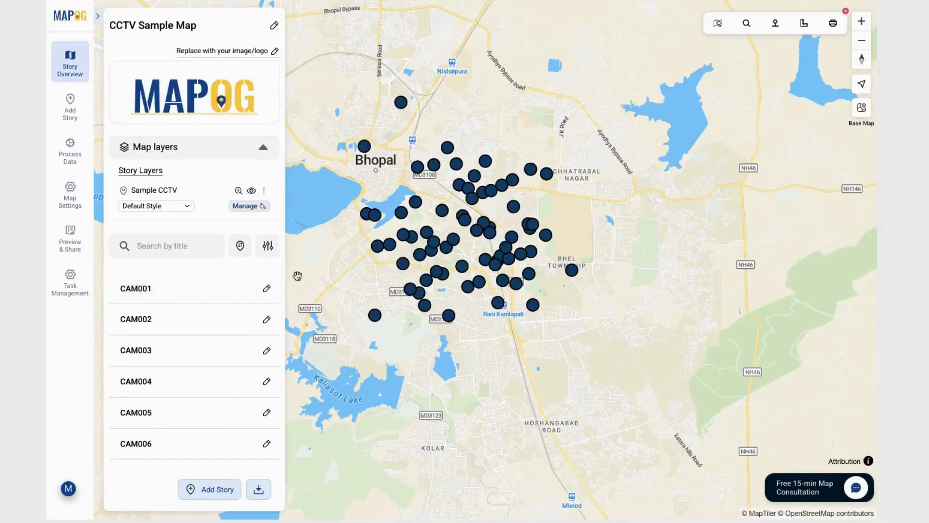
Attach the images cctv camera 1.jpeg, cctv camera 2.jpg and cctv camera 3.jpeg to the CAM001 story and save it
left_click(271, 294)
left_click(349, 244)
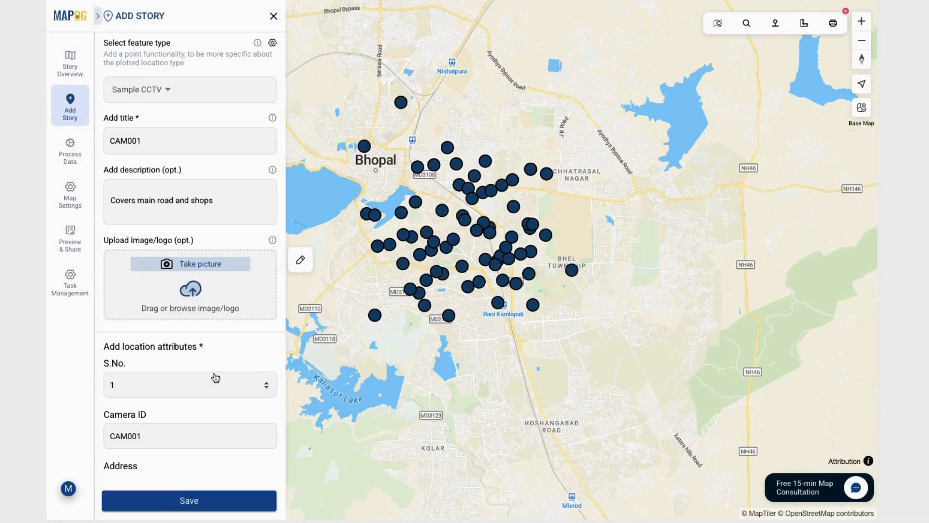
left_click(191, 300)
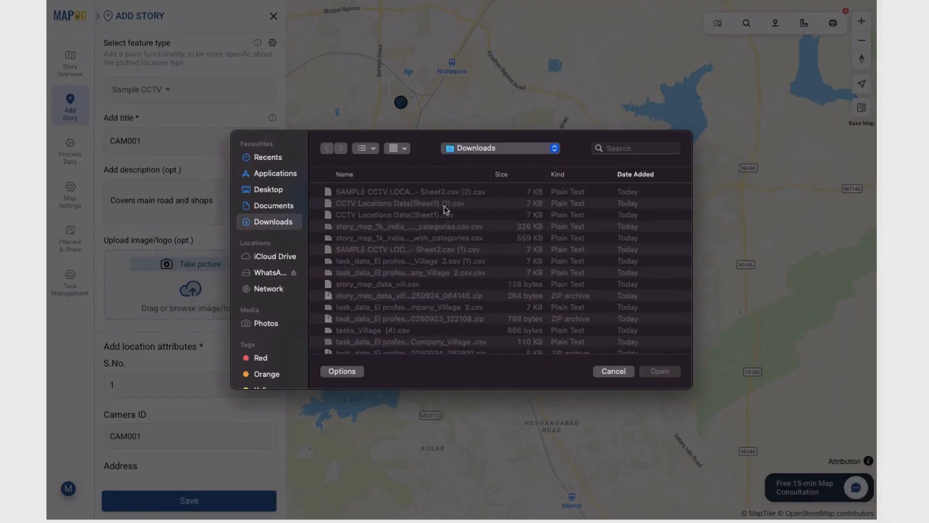
left_click(639, 149)
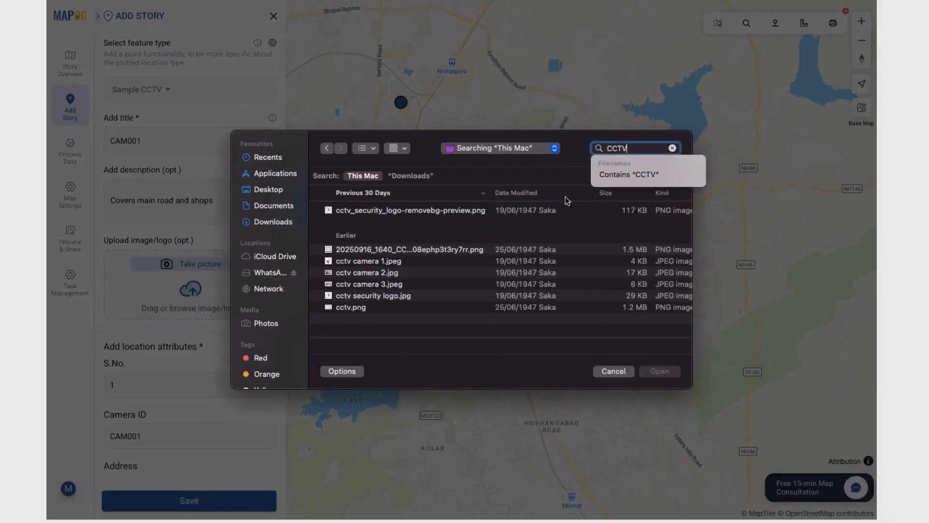
left_click(408, 262)
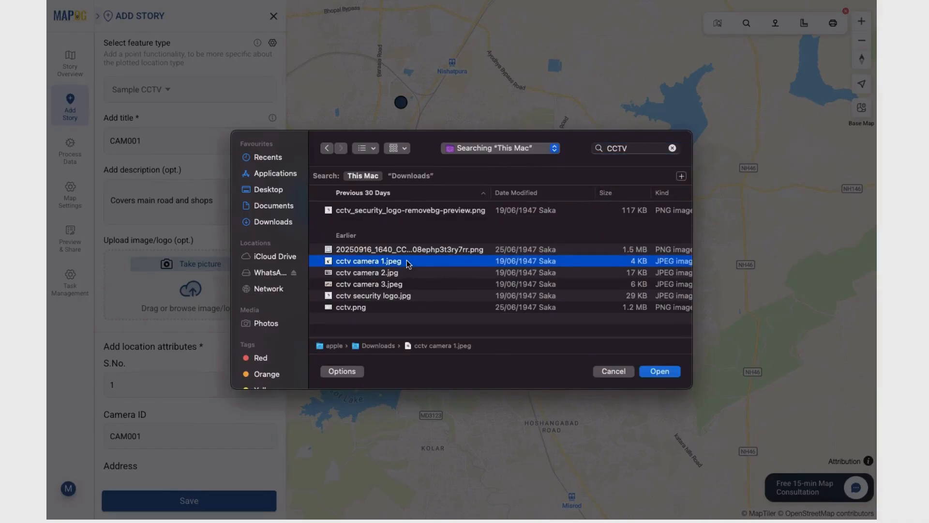
left_click(394, 288, "shift")
left_click(661, 371)
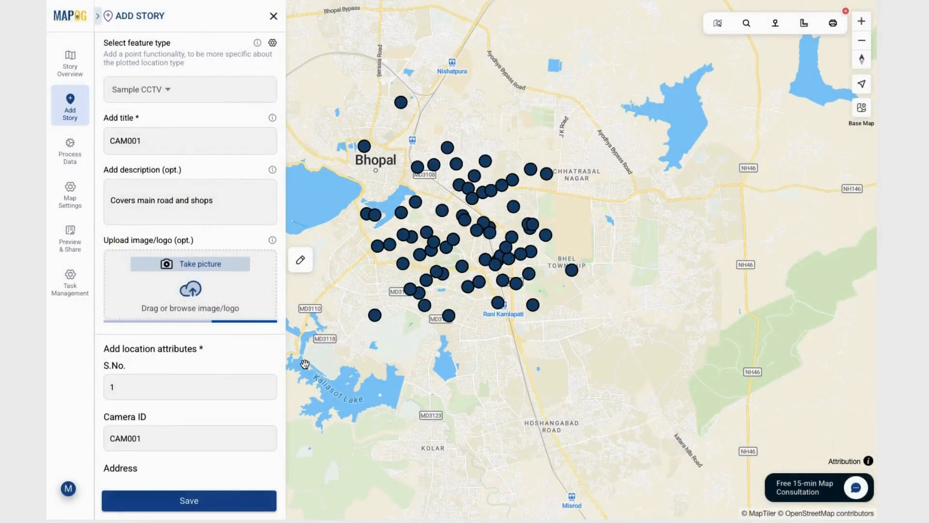
scroll(247, 421, "down", 3)
left_click(187, 500)
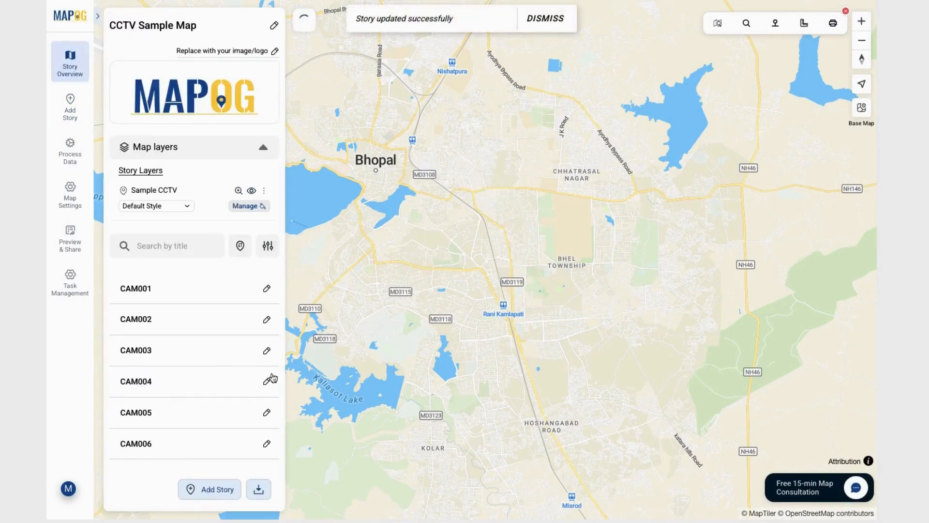
Open the details of CAM001 and browse through its attached images
left_click(220, 290)
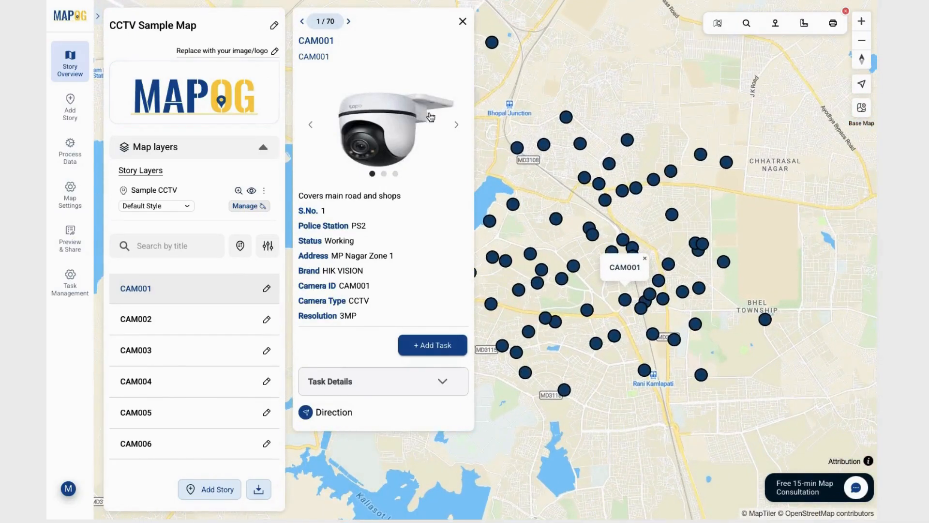
left_click(455, 124)
left_click(455, 125)
left_click(455, 125)
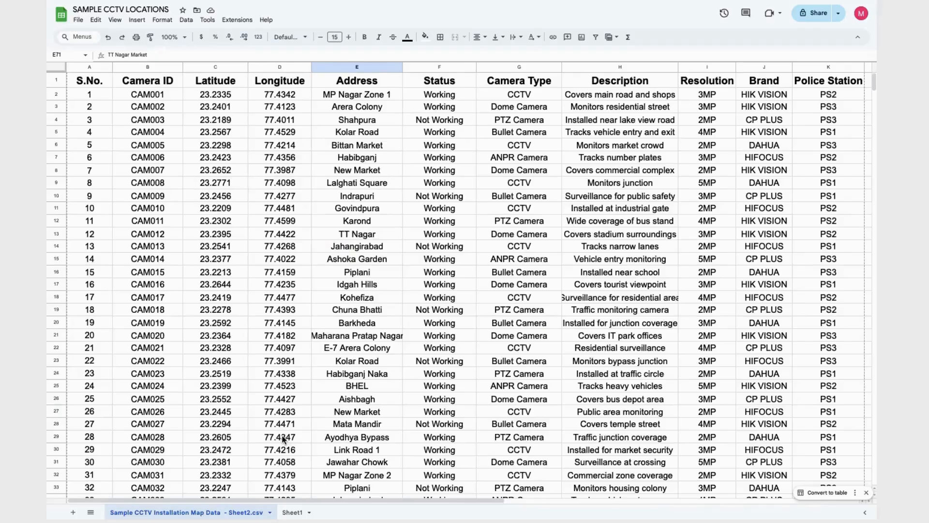
Switch to the SAMPLE CCTV LOCATIONS spreadsheet in Google Sheets and add new camera records from row 72, starting with CAM071 at Link Road 2
scroll(284, 438, "down", 5)
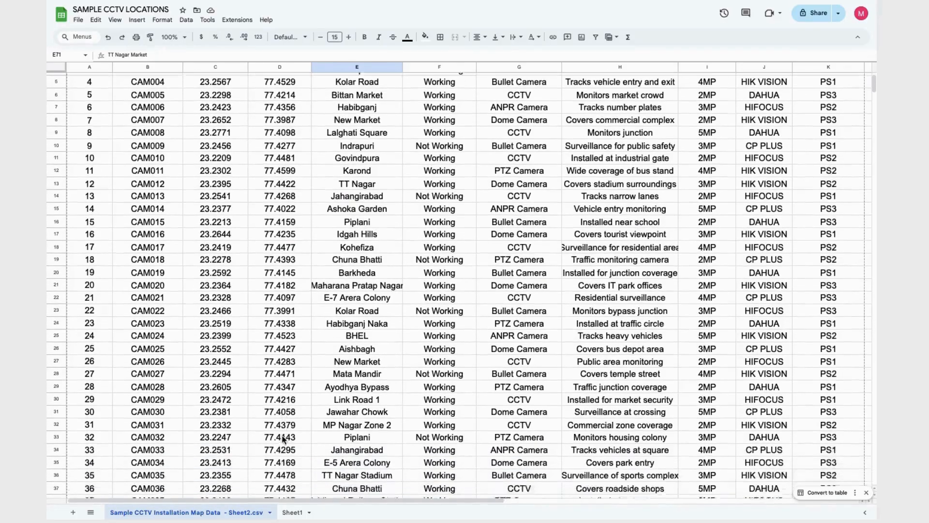
scroll(283, 438, "down", 12)
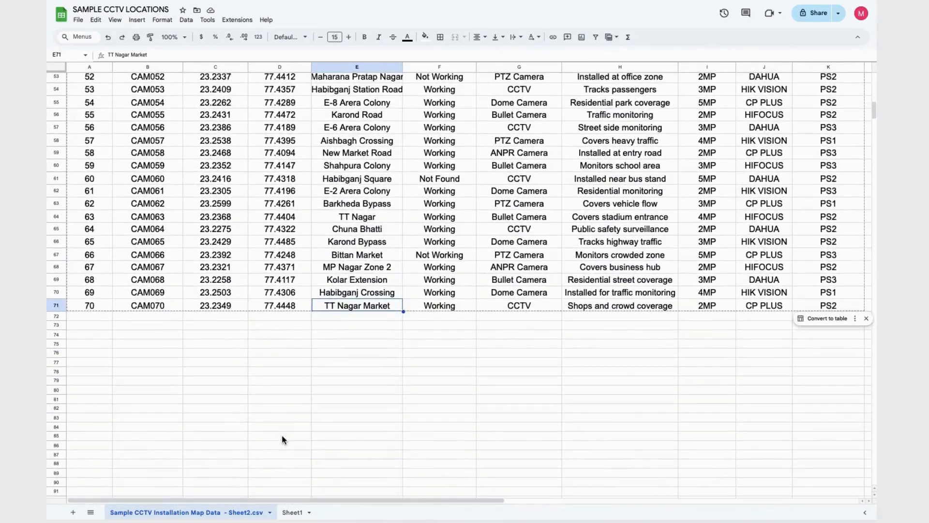
left_click(100, 317)
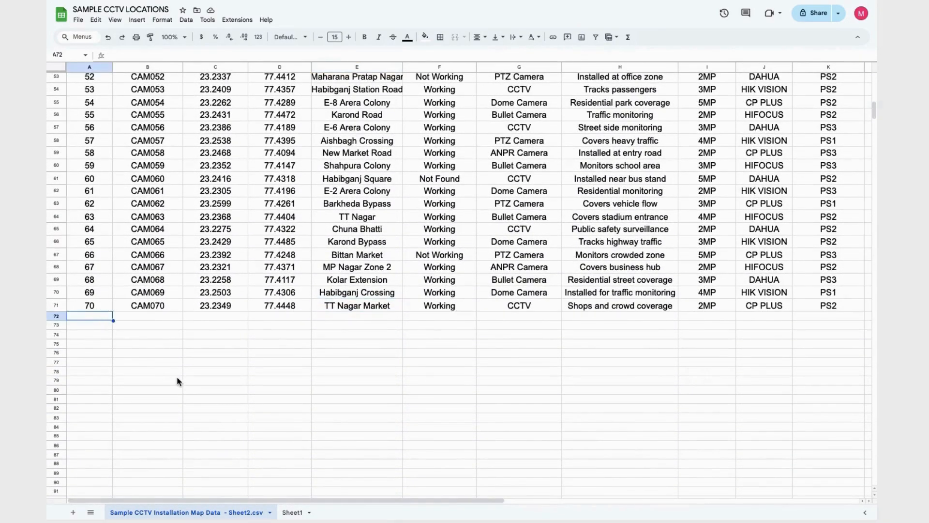
type("71\tCAM071\t23.2475\t77.4192\tLink Road 2\tWorking\tBullet Camera\tInstalled for road junction\t3MP\tHIFOCUS\tPS1 72\tCAM072\t23.2398\t77.4083\tShahpura Lake Road\tWorking\tCCTV\tCovers lake and walking path\t5MP\tDAHUA\tPS3 73\tCAM073\t23.2534\t77.4242\tJahangirabad Chowk\tNot Found\tDome Camera\tInstalled at junction\t2MP\tHIK VISION\tPS1 74\tCAM074\t23.2461\t77.4402\tTT Nagar Road\tWorking\tPTZ Camera\tBusy traffic monitoring\t3MP\tCP PLUS\tPS1 75\tCAM075\t23.2293\t77.4228\tE-4 Arera Colony\tWorking\tCCTV\tResidential street coverage\t4MP\tHIFOCUS\tPS3 76\tCAM076\t23.2372\t77.4296\tHabibganj Road\tWorking\tBullet Camera\tTracks vehicles\t2MP\tDAHUA\tPS2 77\tCAM077\t23.2414\t77.4373\tMP Nagar Zone 1\tWorking\tANPR Camera\tCovers entry point\t3MP\tHIK VISION\tPS2")
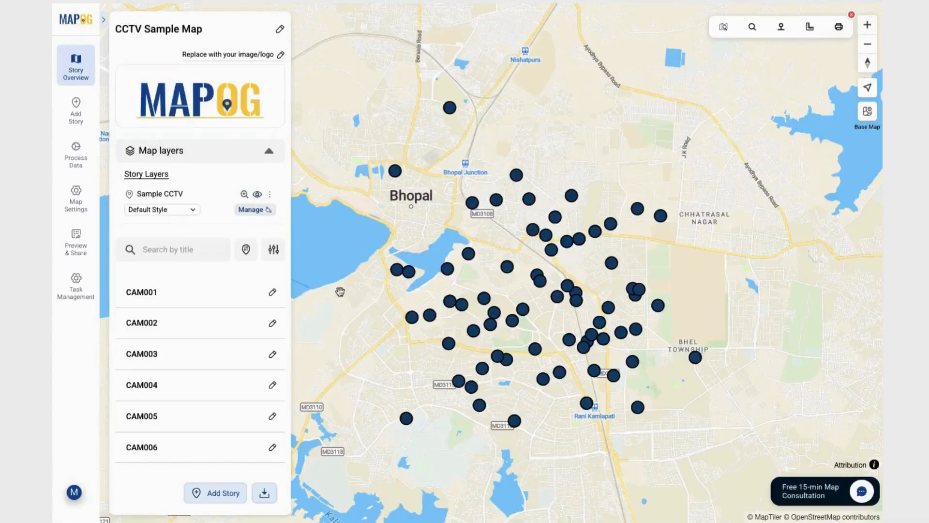
Switch back to MAPOG and start a story import with point type Sample CCTV, selecting SAMPLE CCTV LOCATIONS - Sheet1 (1).csv
left_click(76, 111)
left_click(191, 99)
left_click(179, 99)
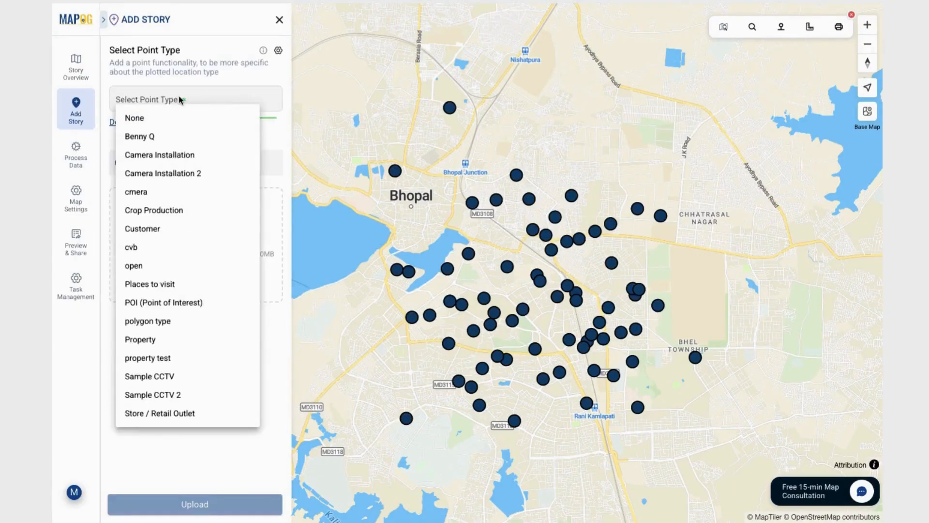
left_click(178, 376)
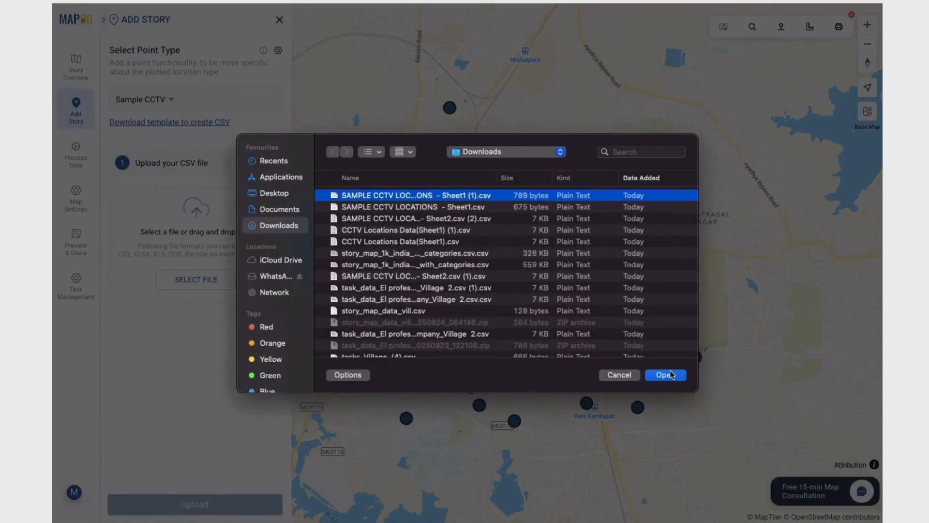
left_click(666, 374)
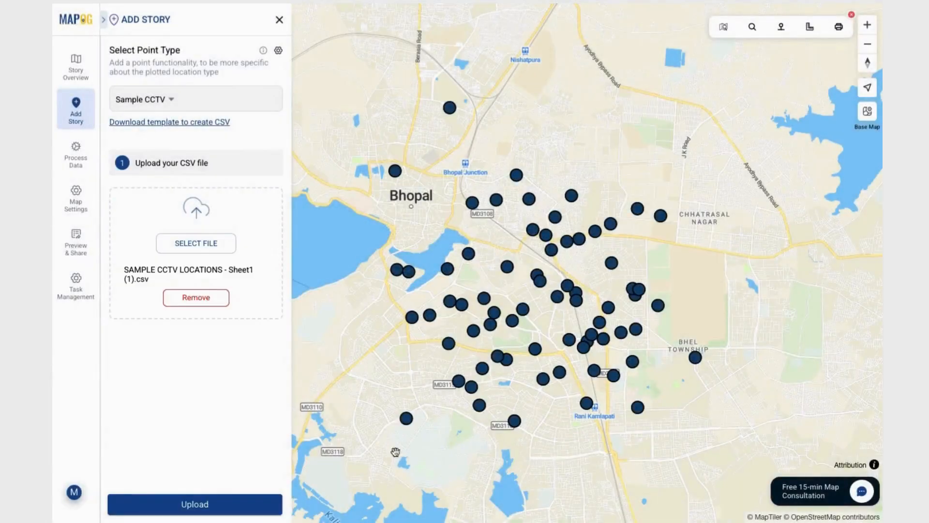
Upload the selected CSV file and use Camera ID as the unique id
left_click(194, 503)
left_click(183, 180)
left_click(169, 217)
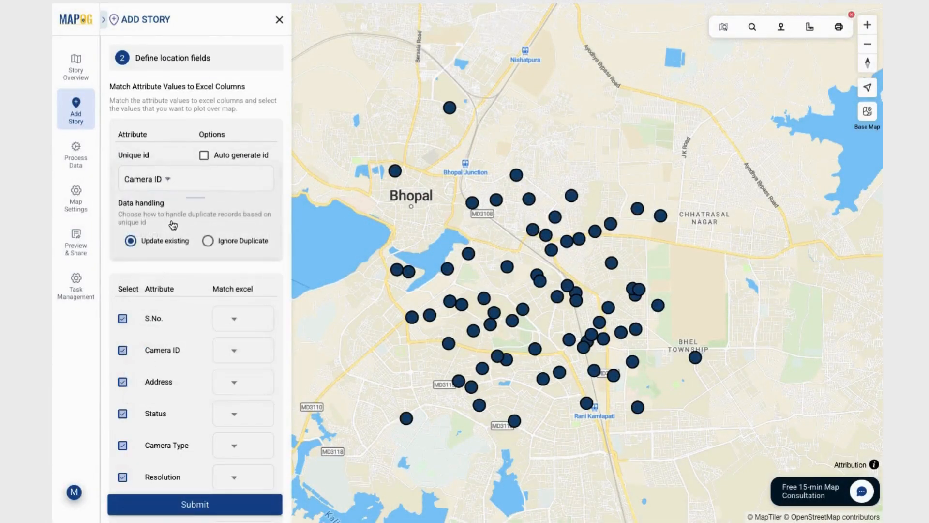
Match the S.No., Camera ID and Address attributes to the columns of the same names
scroll(173, 225, "down", 5)
left_click(232, 128)
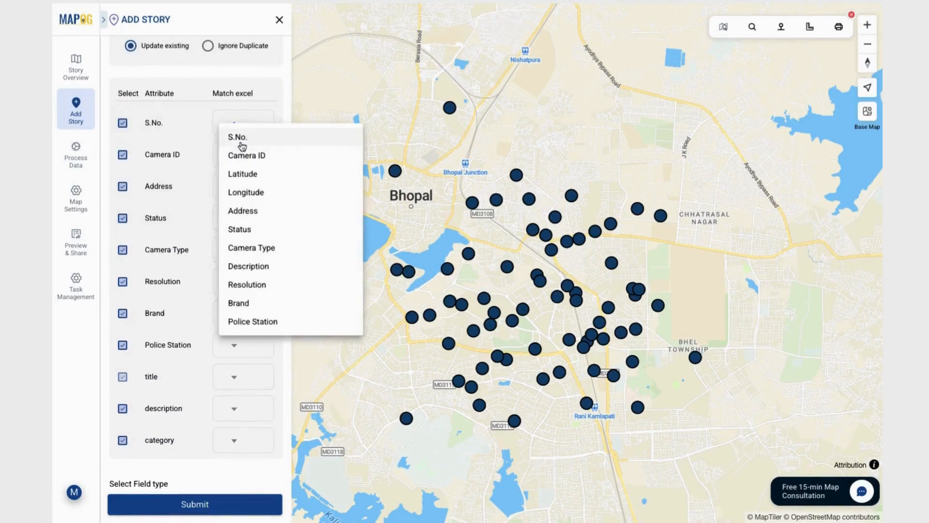
left_click(237, 139)
left_click(239, 156)
left_click(247, 186)
left_click(240, 194)
left_click(245, 273)
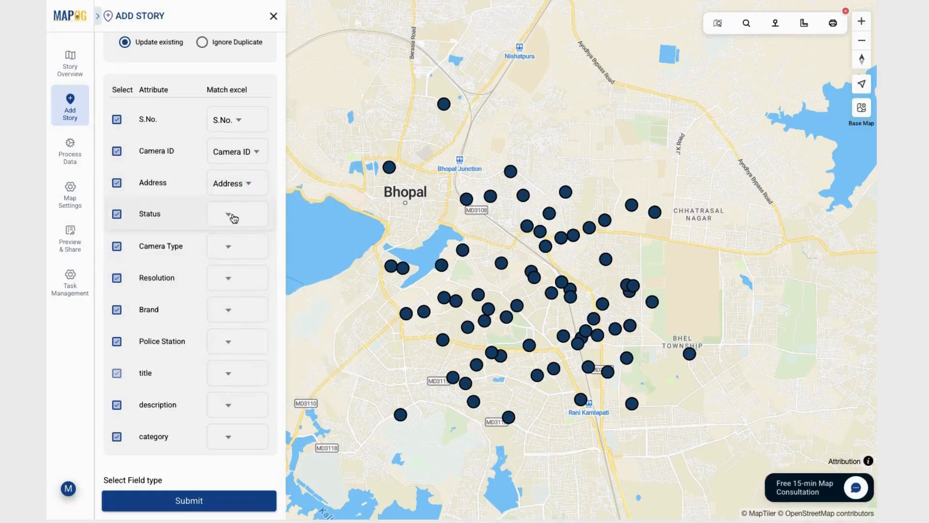
Match the Status, Camera Type, Resolution and Brand attributes to their identically named columns
left_click(237, 219)
left_click(255, 325)
left_click(237, 247)
left_click(239, 356)
left_click(237, 278)
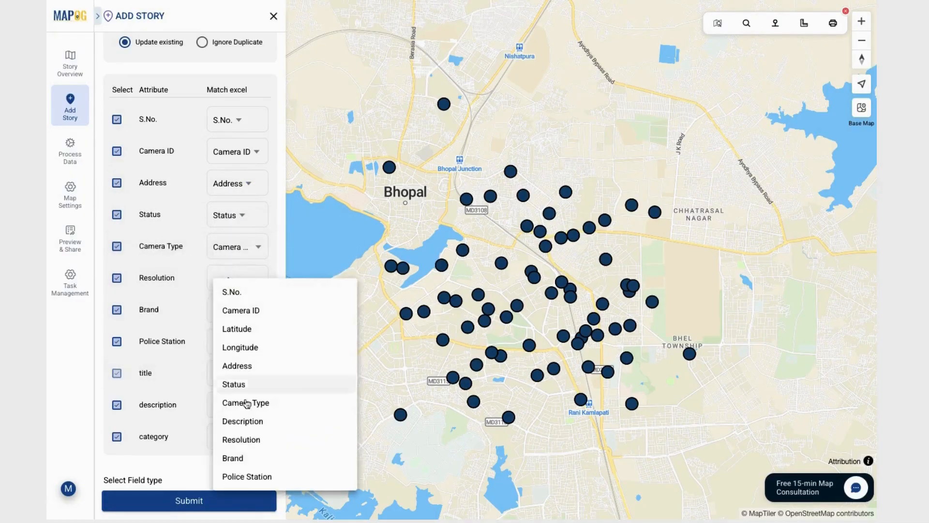
left_click(241, 438)
left_click(237, 313)
left_click(239, 282)
Match title to the Camera ID column and Police Station to the Police Station column
left_click(244, 376)
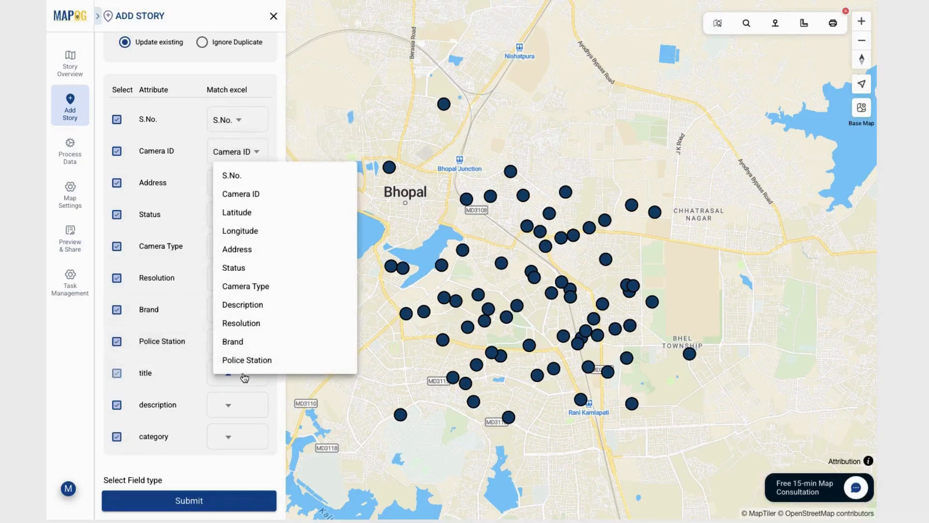
left_click(258, 199)
left_click(259, 342)
left_click(247, 326)
Match description to the Description column and category to Camera Type
left_click(234, 405)
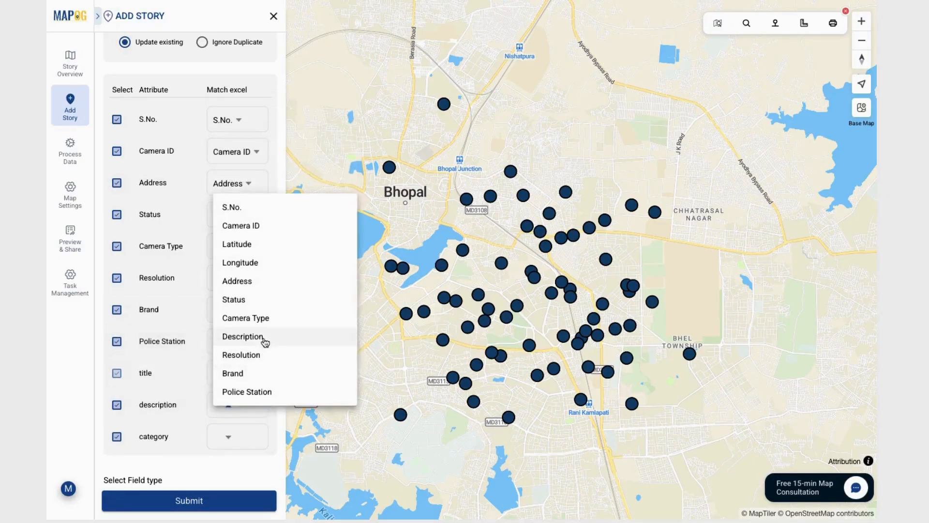
left_click(261, 335)
scroll(223, 404, "down", 2)
left_click(234, 338)
left_click(267, 249)
Match the Latitude and Longitude fields to the Latitude and Longitude columns and submit the import
scroll(242, 310, "down", 3)
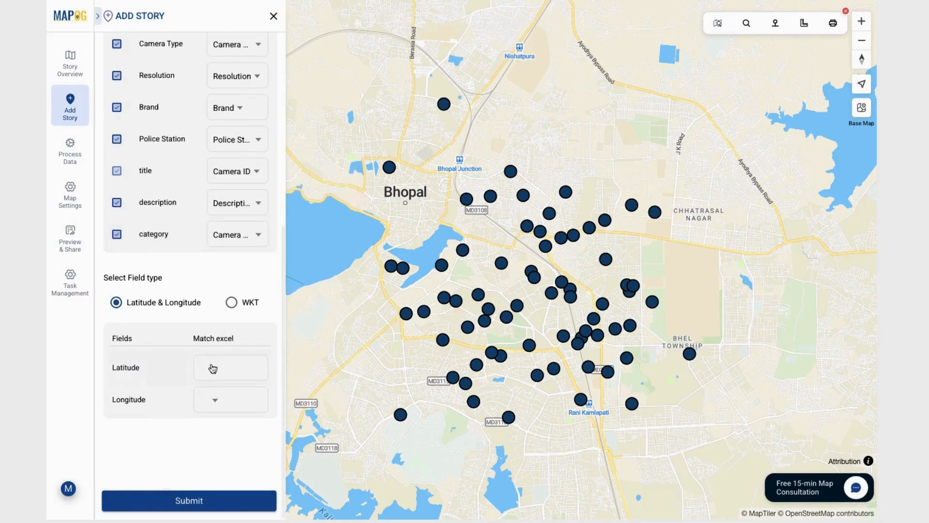
left_click(216, 367)
left_click(227, 207)
left_click(227, 400)
left_click(227, 257)
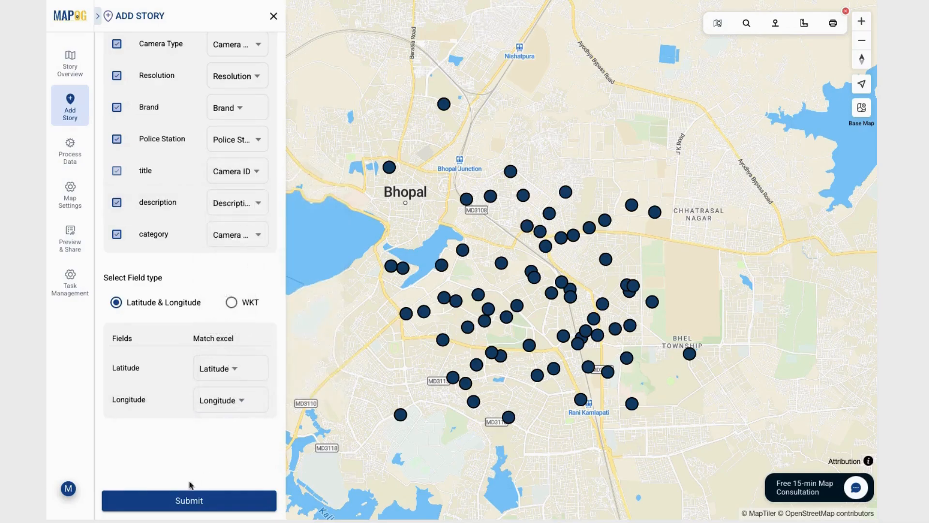
scroll(201, 408, "up", 10)
scroll(201, 408, "down", 10)
left_click(189, 500)
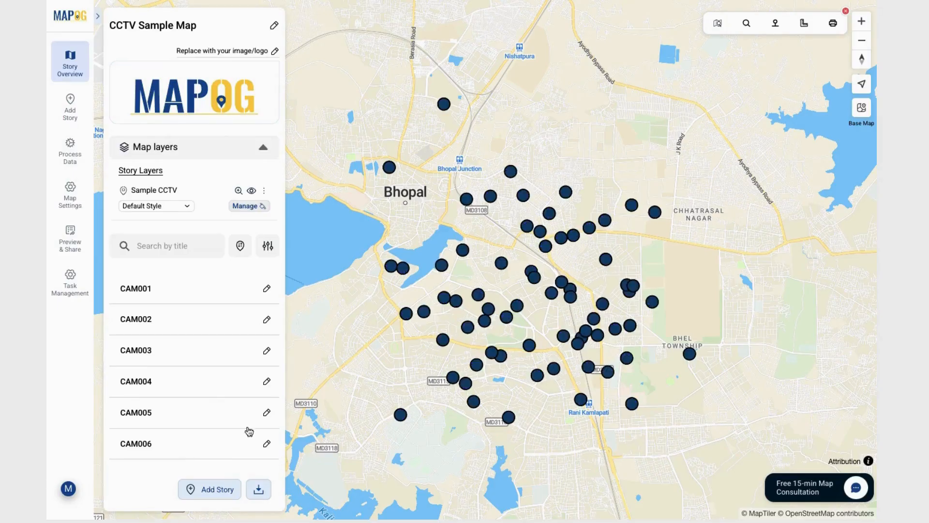
Look through the story list for the newly imported cameras and examine the details of CAM071 and CAM072
scroll(196, 402, "down", 20)
scroll(196, 403, "down", 3)
scroll(196, 403, "up", 20)
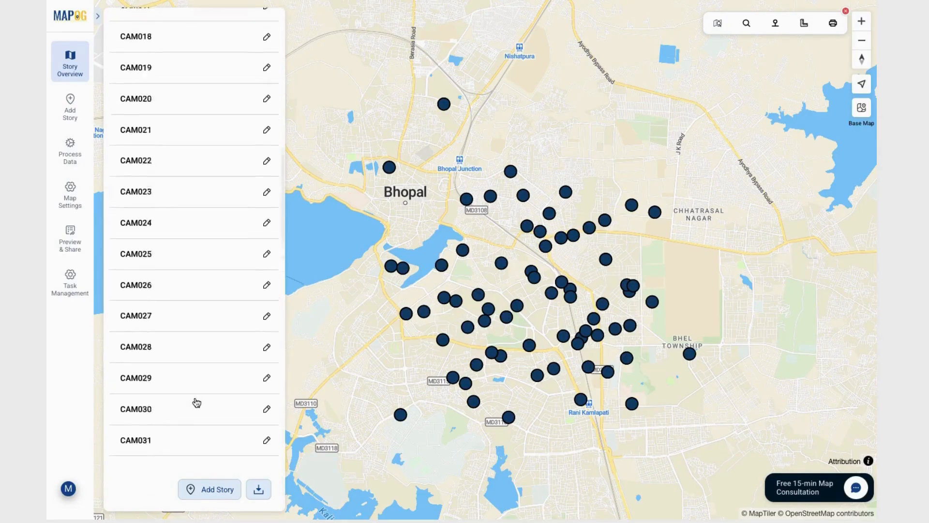
scroll(196, 403, "down", 20)
left_click(165, 272)
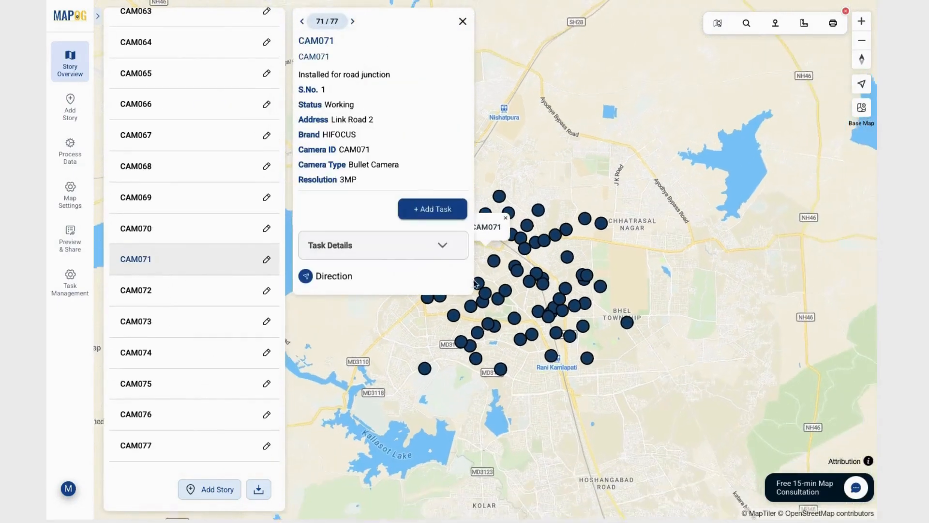
left_click(233, 290)
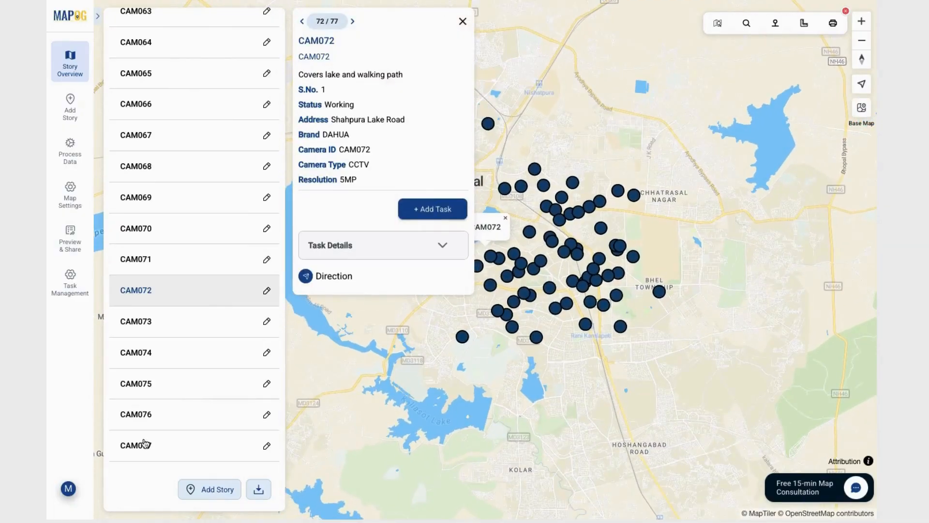
left_click(263, 384)
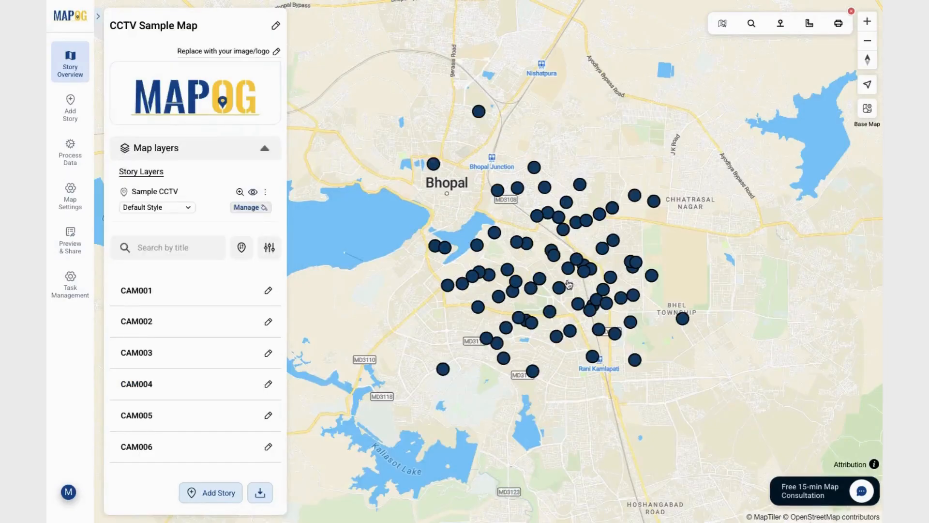
Open the details of CAM001, check its Police Station attribute and close the details
left_click(254, 297)
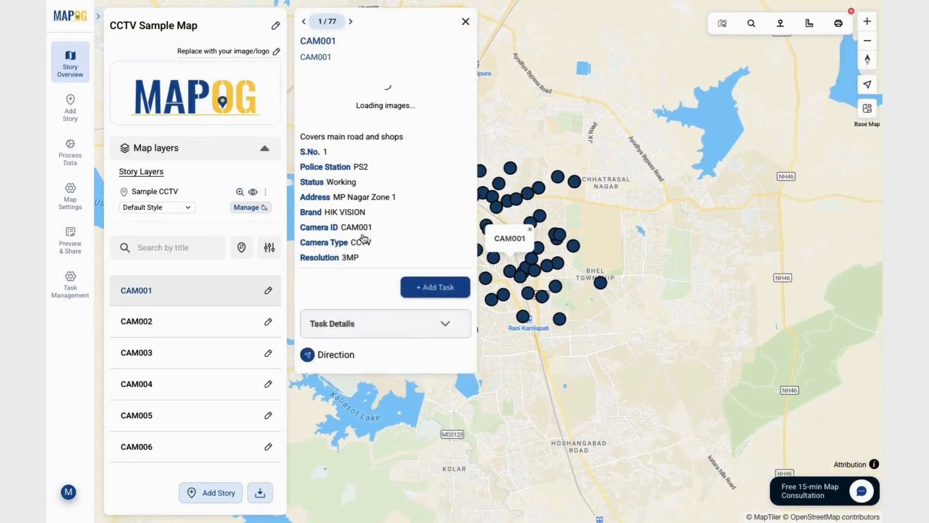
left_click_drag(338, 244, 299, 228)
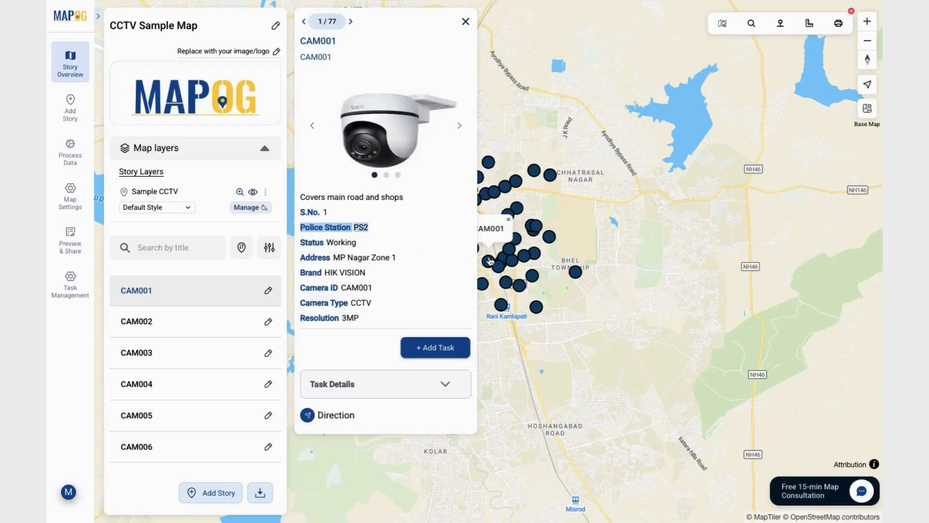
left_click(465, 22)
Start a new category style for the Sample CCTV layer based on the Status attribute
scroll(484, 268, "up", 3)
left_click_drag(484, 268, 560, 343)
left_click(266, 193)
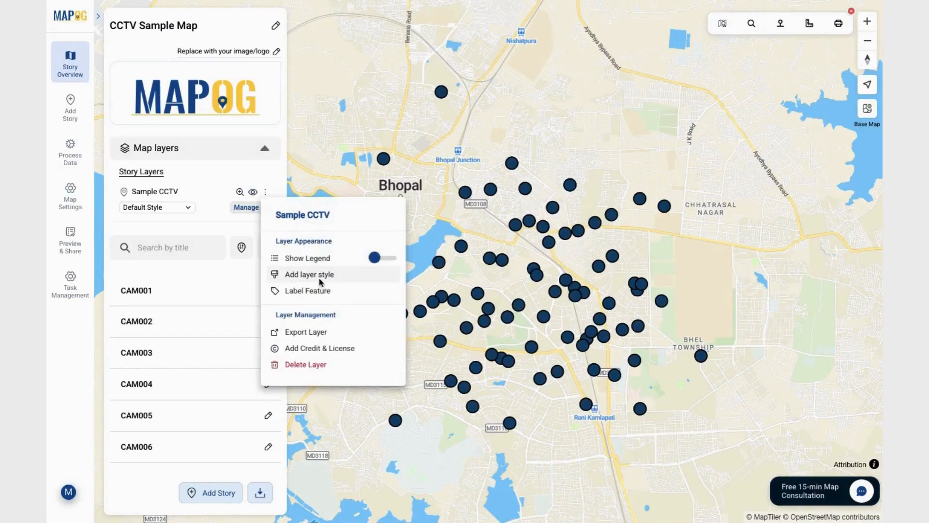
left_click(321, 276)
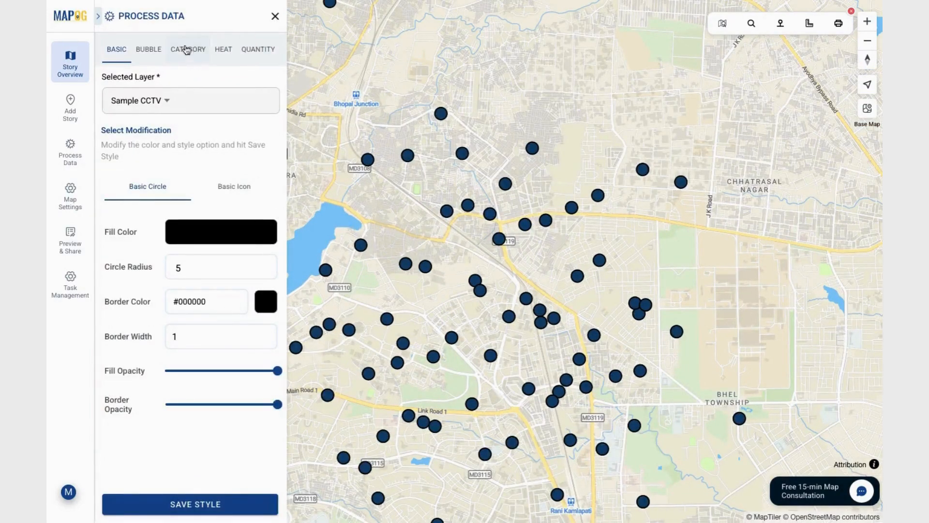
left_click(187, 50)
left_click(124, 158)
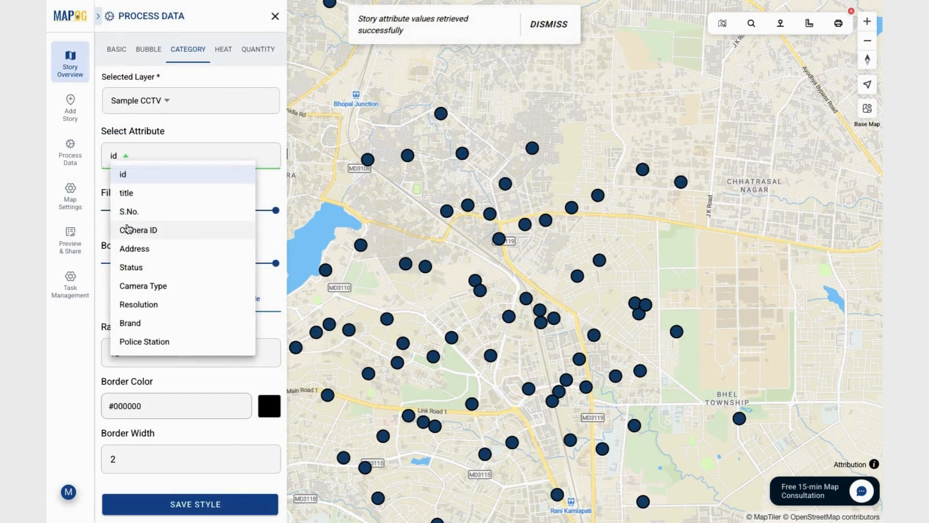
left_click(135, 267)
Set the status category circle colours to blue for Not Found, red for Not Working and green for Working
scroll(144, 313, "down", 3)
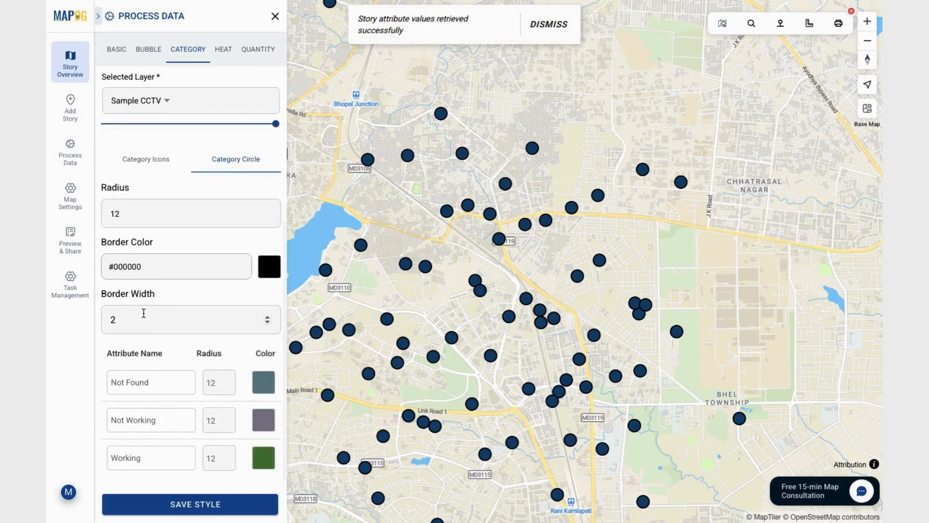
left_click(265, 382)
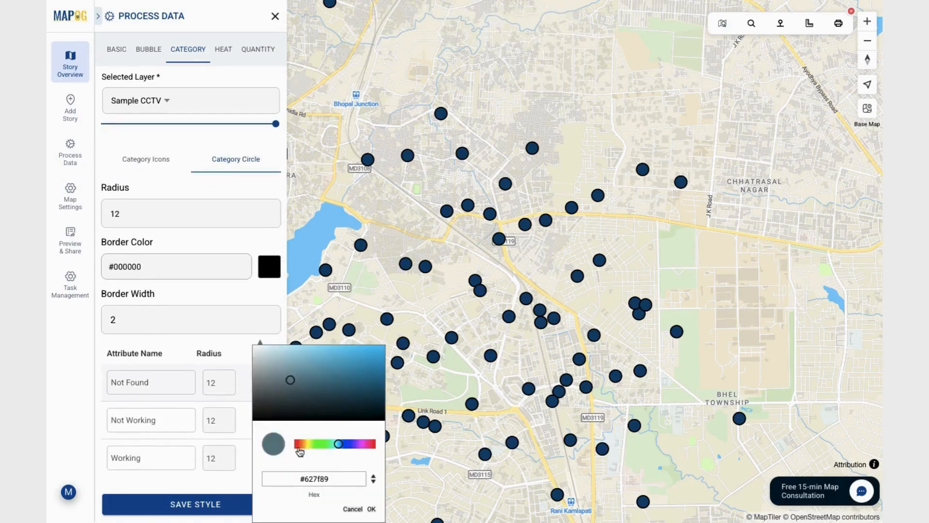
left_click(351, 449)
left_click(325, 378)
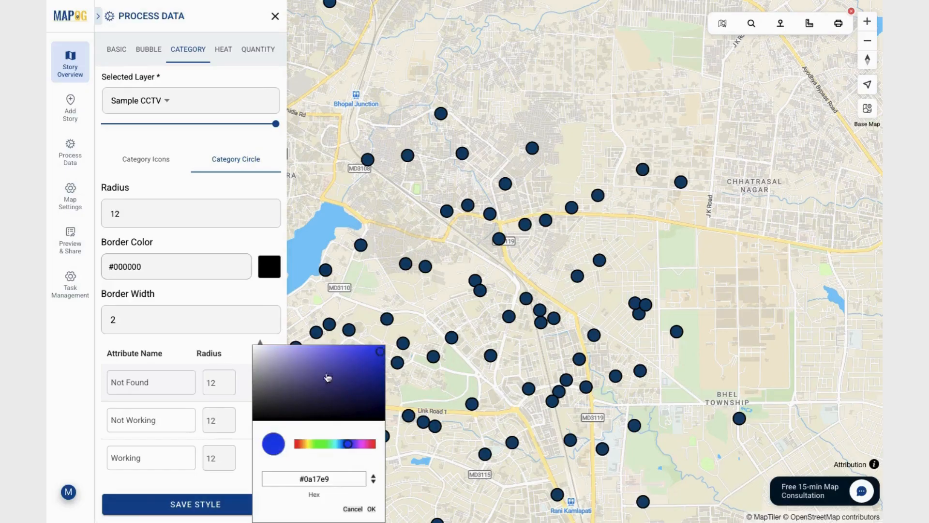
left_click(244, 396)
left_click(264, 425)
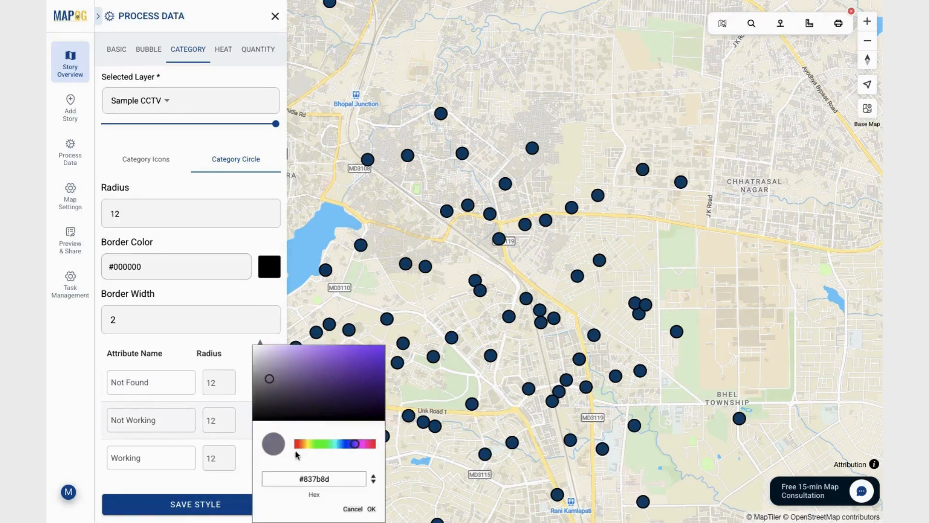
left_click(384, 347)
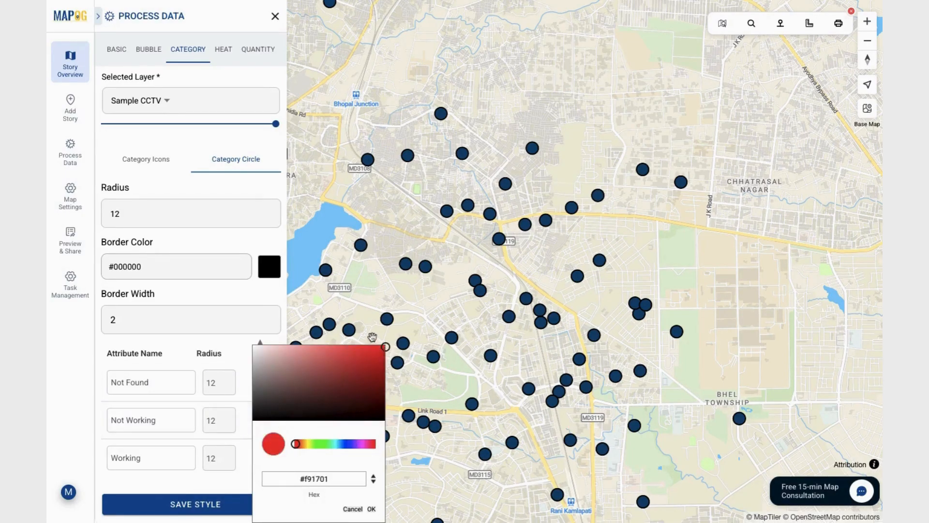
left_click(372, 337)
left_click(270, 450)
left_click(357, 350)
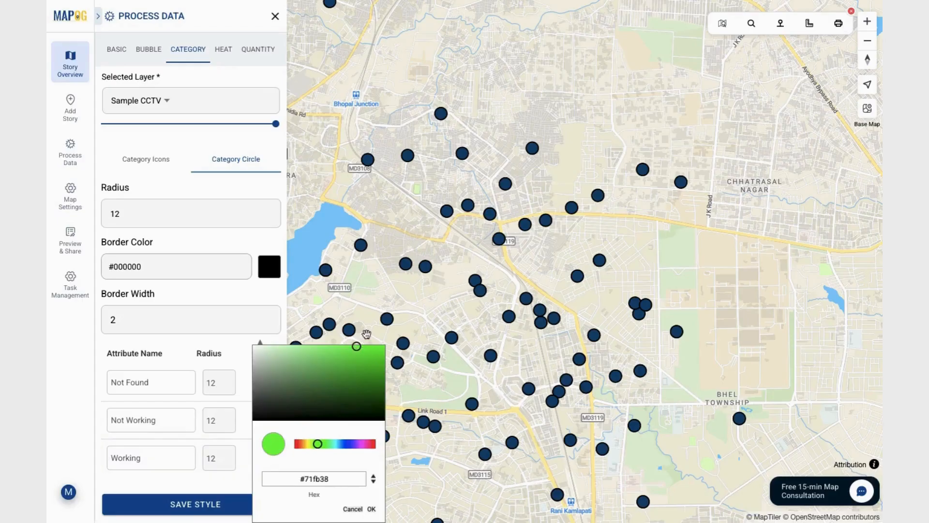
left_click(366, 334)
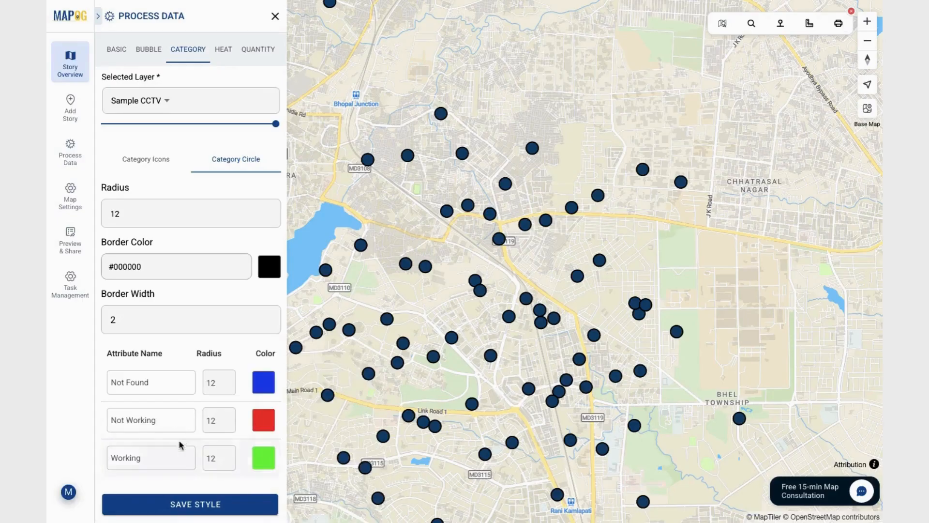
Save the status category style and close the styling settings
left_click(207, 503)
left_click(590, 296)
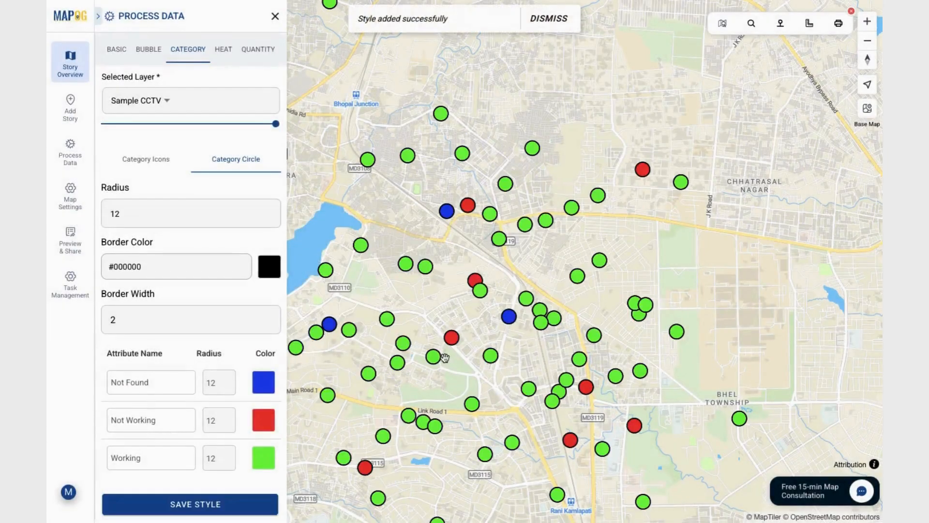
left_click(275, 17)
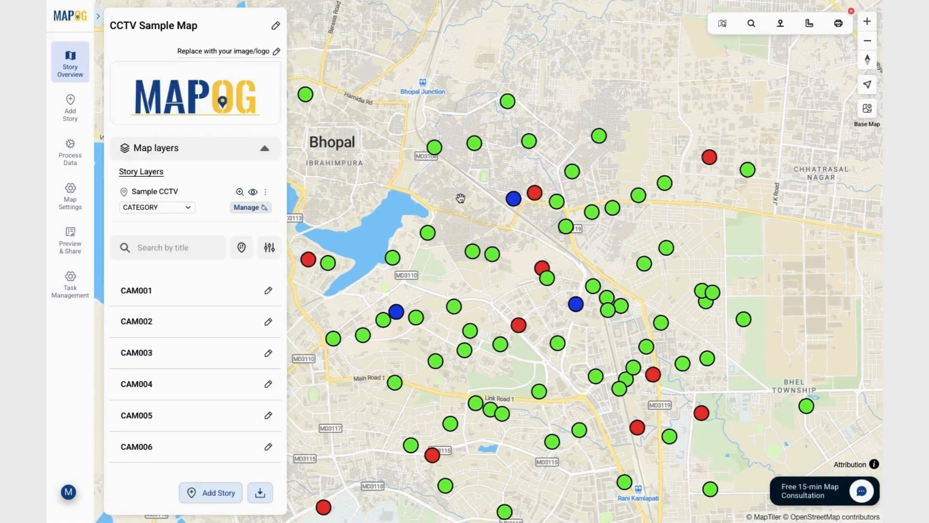
Examine the details of cameras CAM022 and CAM021 from their map points, checking their status, and close the details
left_click_drag(473, 197, 511, 210)
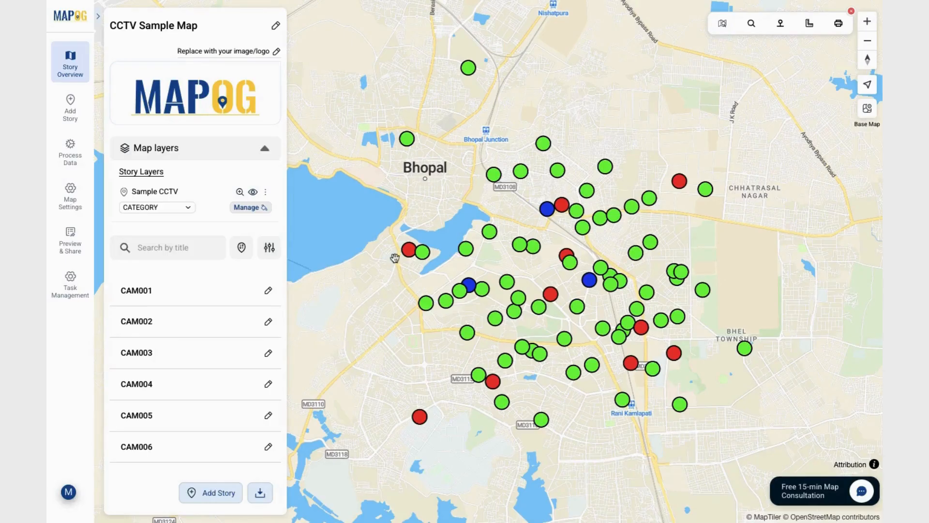
left_click(409, 249)
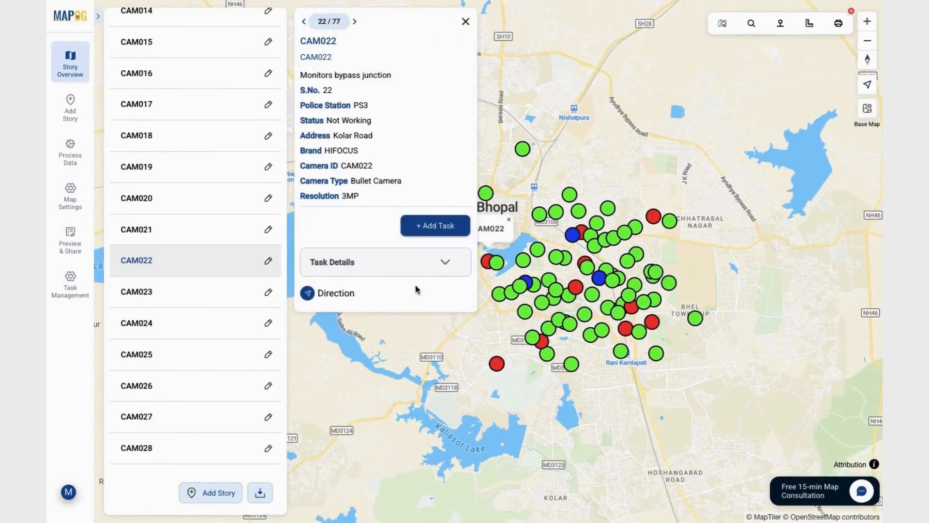
left_click(525, 312)
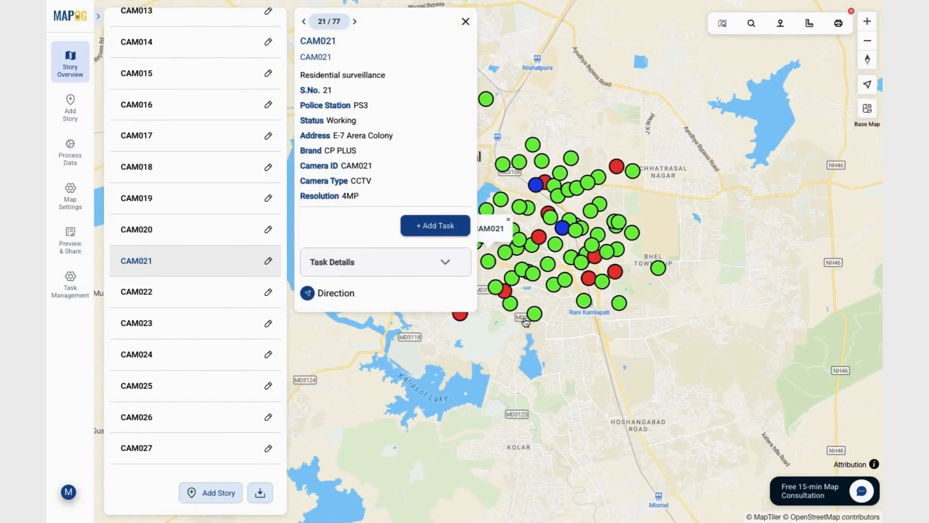
left_click(466, 24)
scroll(479, 154, "up", 4)
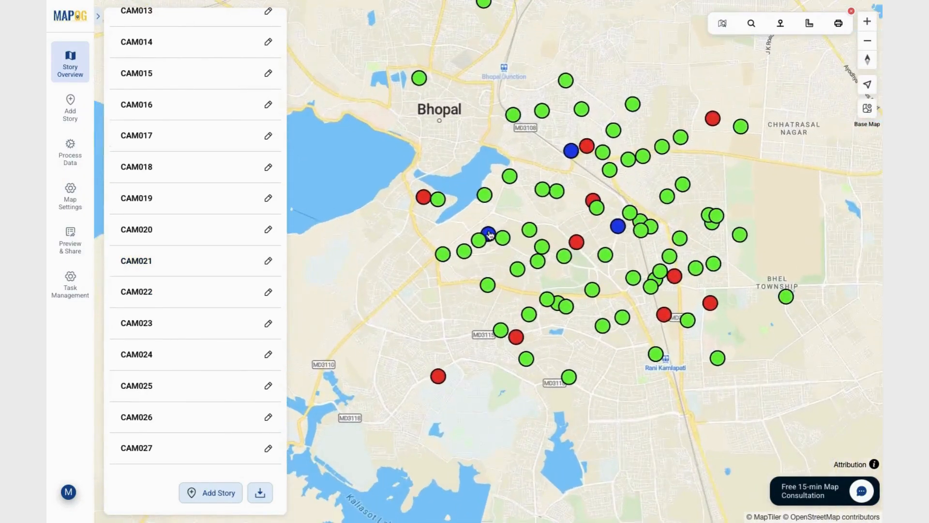
Start another category style for the Sample CCTV layer based on the Police Station attribute
scroll(185, 282, "up", 10)
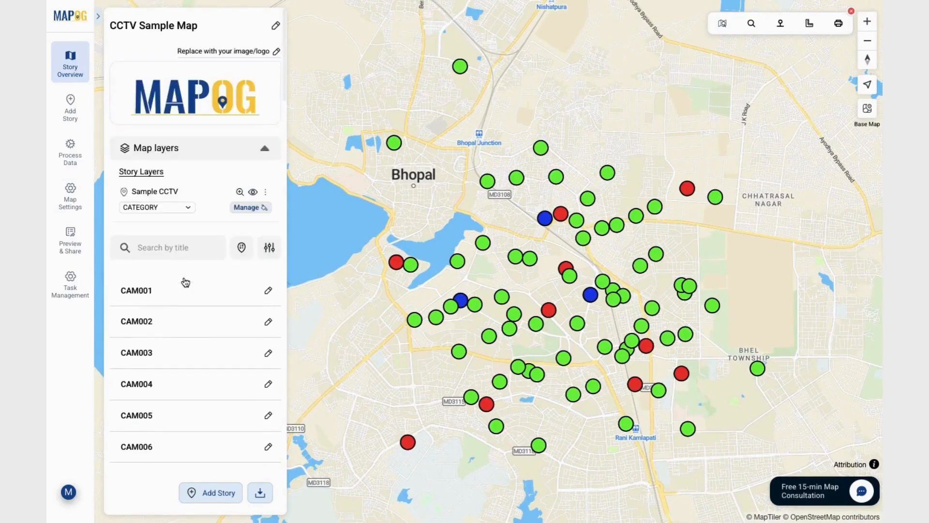
left_click(266, 191)
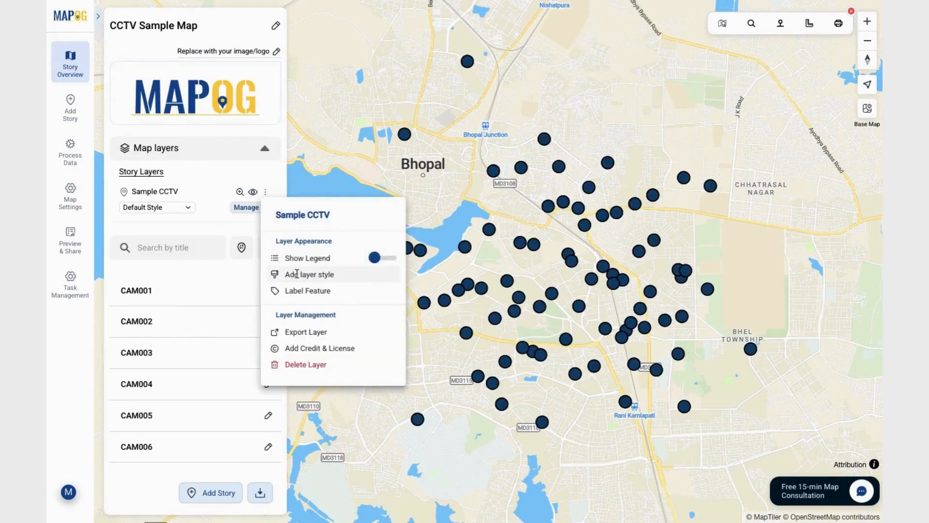
left_click(297, 274)
left_click(191, 51)
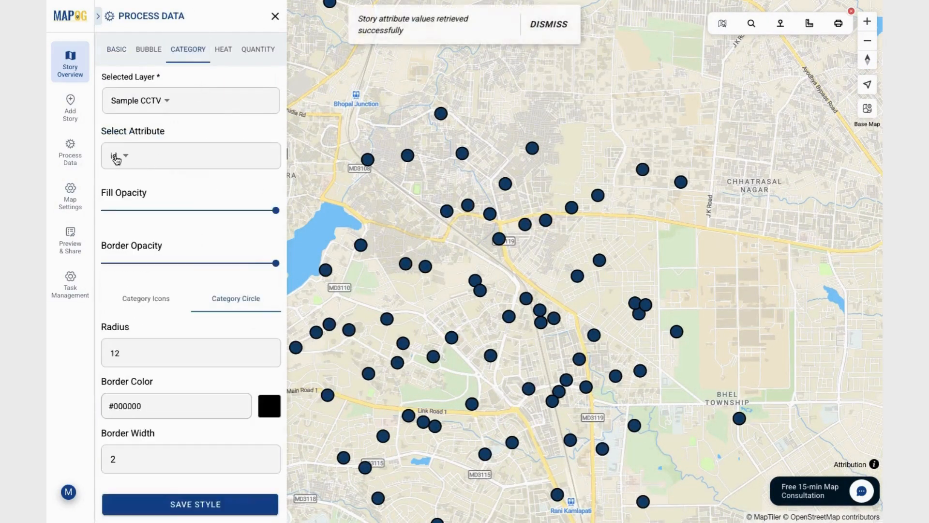
left_click(119, 156)
left_click(154, 342)
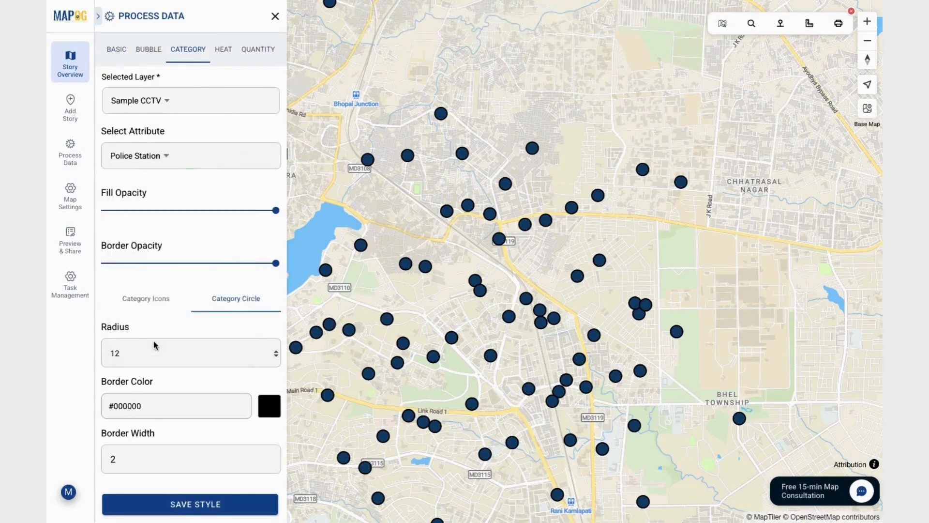
Set the circle colour to purple #8f08f5 for PS1 and to cyan for PS2
scroll(155, 344, "down", 3)
left_click(264, 382)
left_click(380, 352)
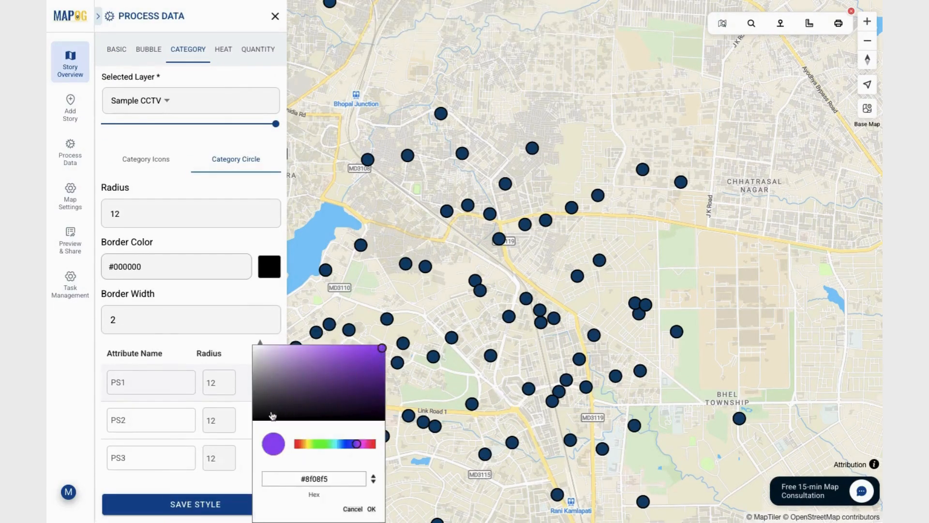
left_click(242, 393)
left_click(264, 420)
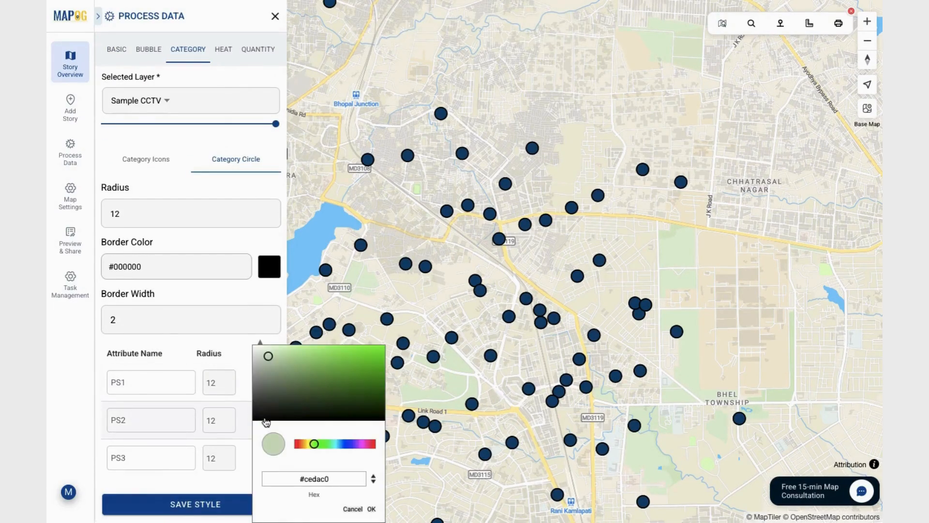
left_click(337, 446)
left_click(373, 349)
left_click(368, 341)
Set the circle colour of the PS3 category to pink #de79eb
left_click(270, 468)
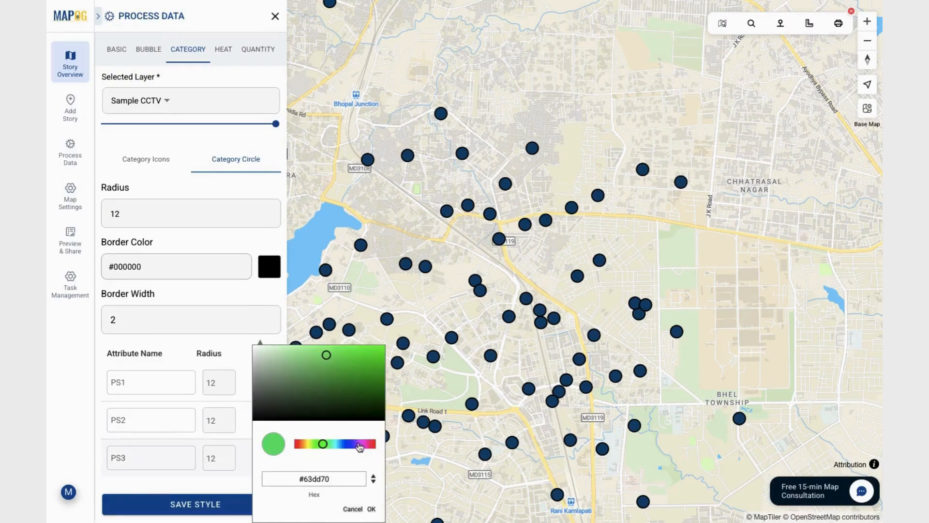
left_click(358, 445)
left_click(361, 444)
left_click(303, 353)
left_click(317, 351)
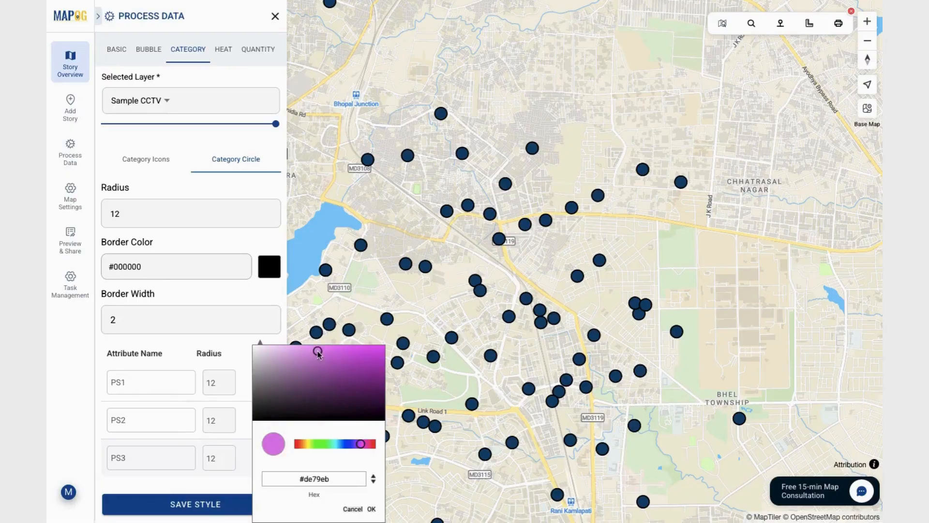
left_click(368, 321)
Save the police station category style and close the styling settings
left_click(248, 504)
left_click(613, 293)
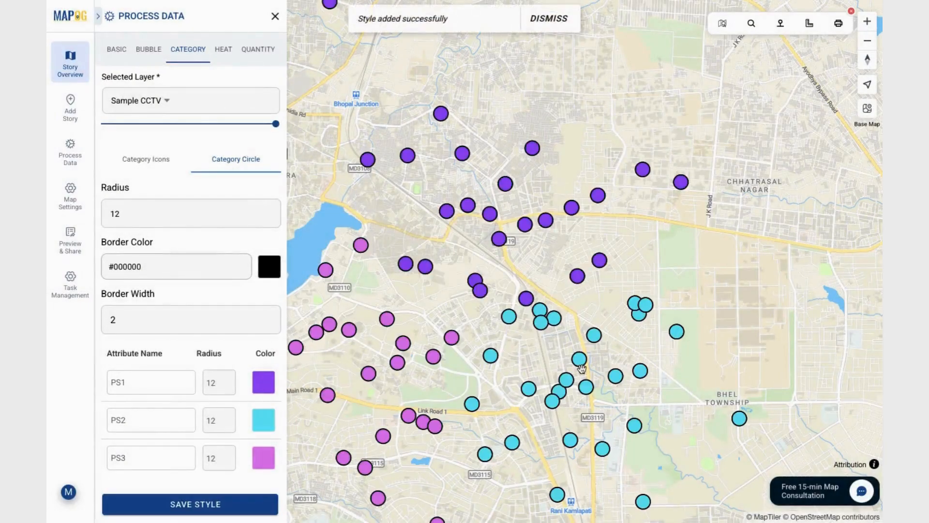
scroll(512, 346, "down", 3)
left_click(275, 16)
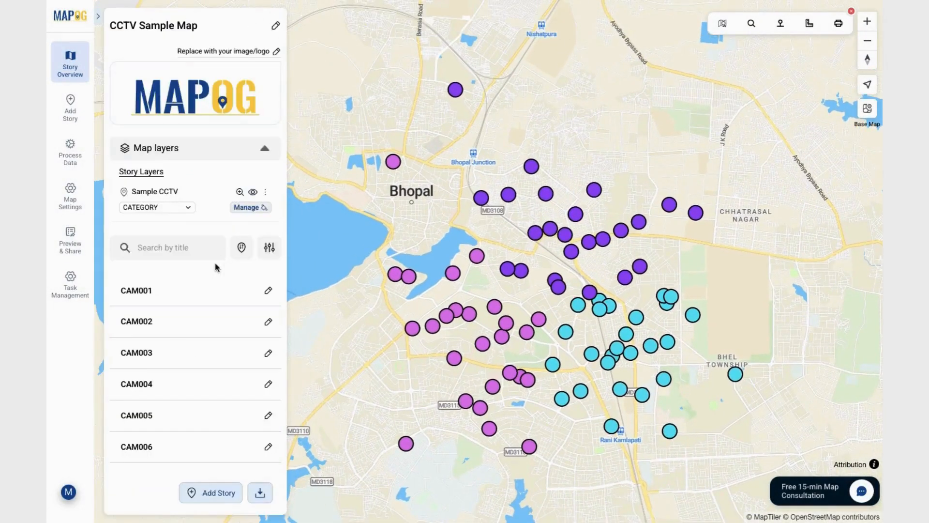
Rename the police station category style of the Sample CCTV layer as PS Style
left_click(187, 211)
left_click(253, 214)
left_click(256, 210)
left_click(266, 258)
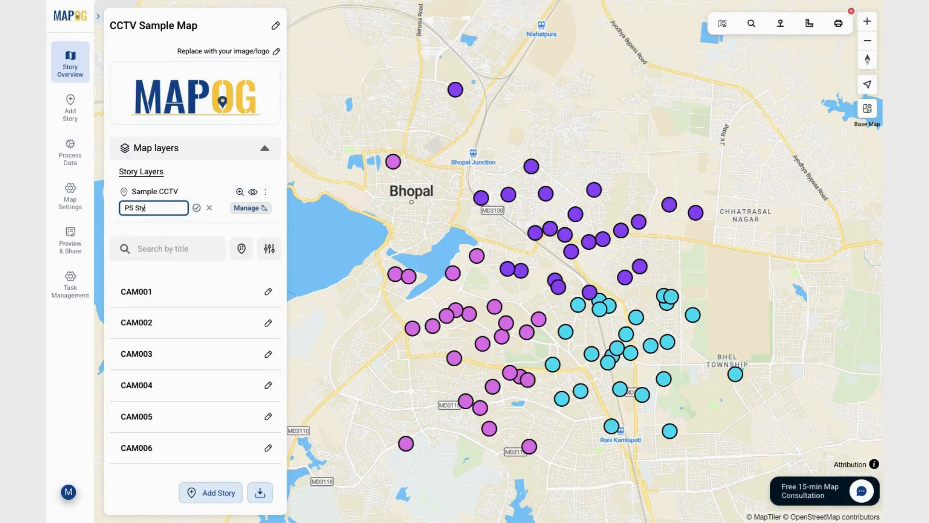
left_click(197, 208)
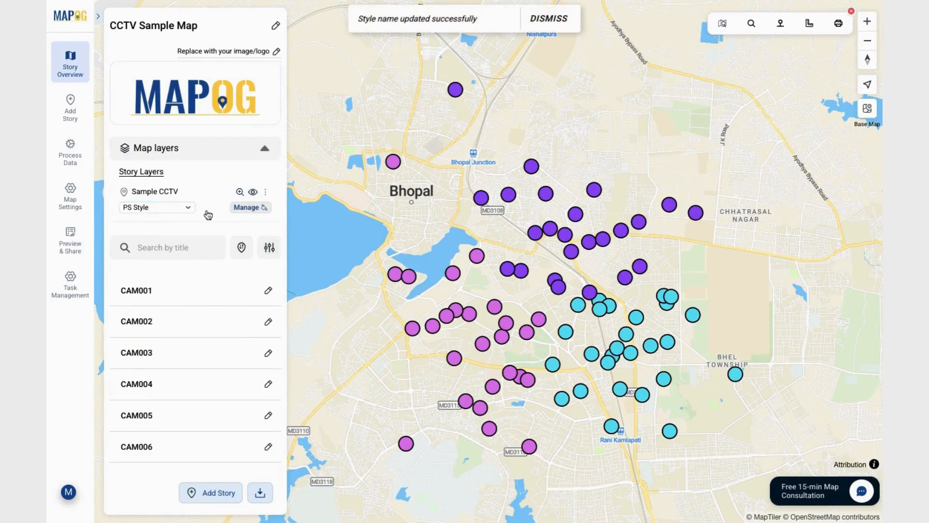
Switch the Sample CCTV layer to the status-based CATEGORY style and rename it as Status Style
left_click(186, 209)
left_click(167, 251)
left_click(244, 213)
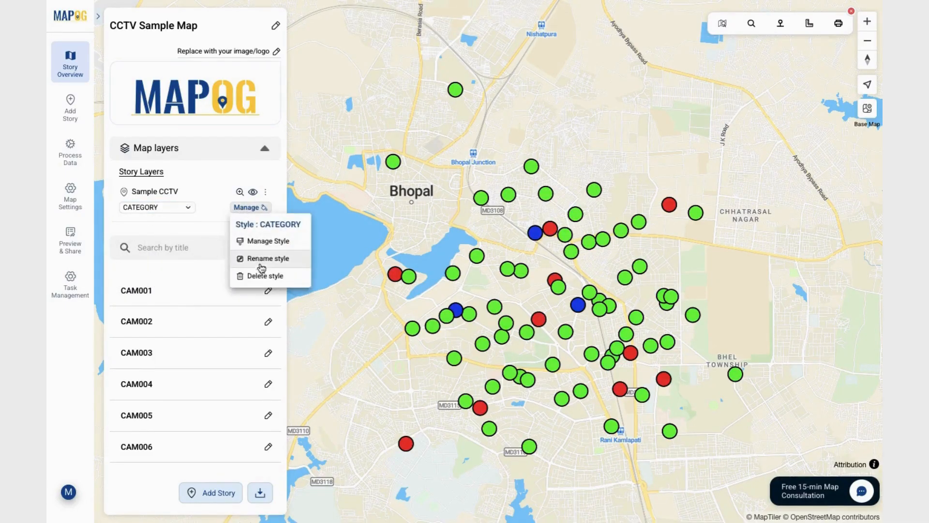
left_click(260, 261)
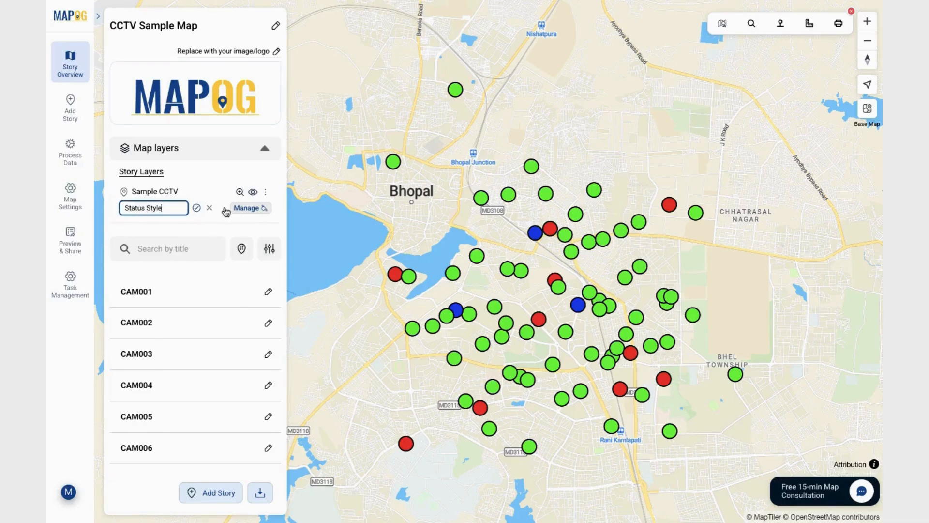
left_click(195, 207)
Compare the saved styles on the map by switching the Sample CCTV layer to PS Style and back to Status Style
left_click(190, 208)
left_click(167, 250)
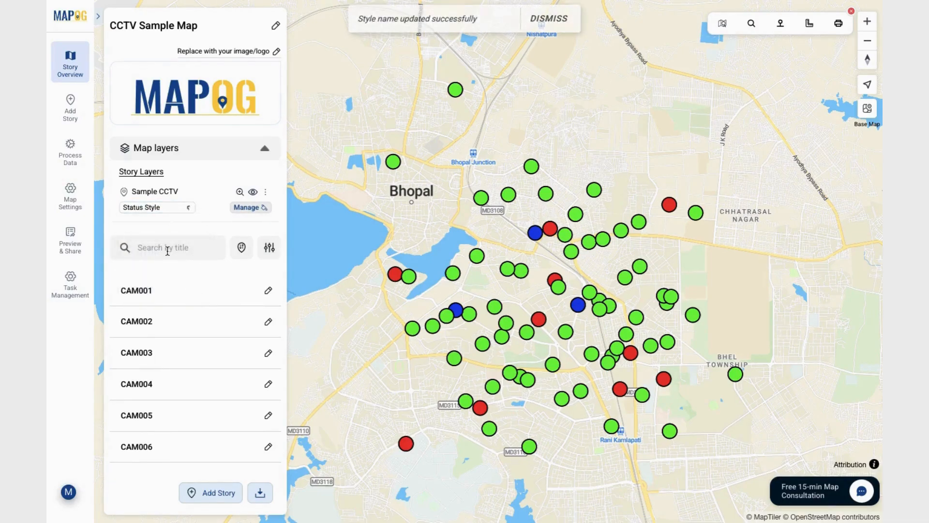
left_click(166, 207)
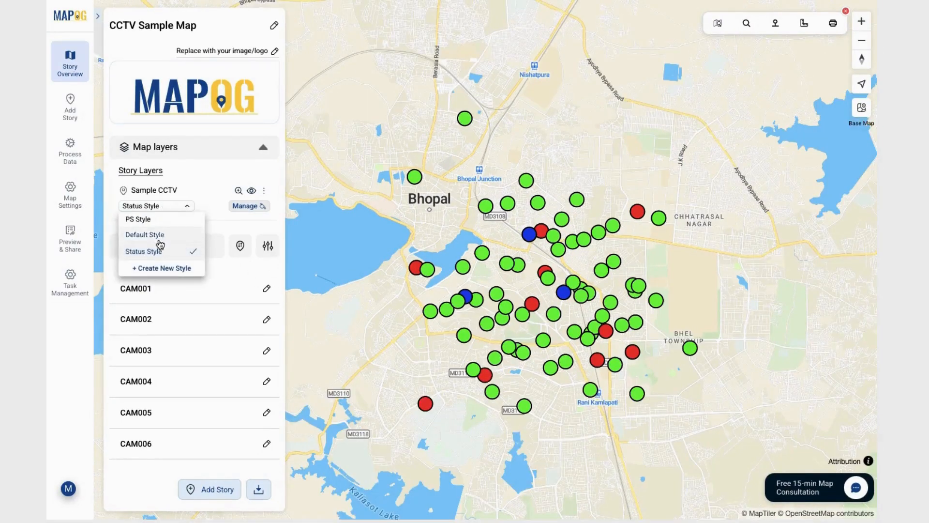
left_click(138, 220)
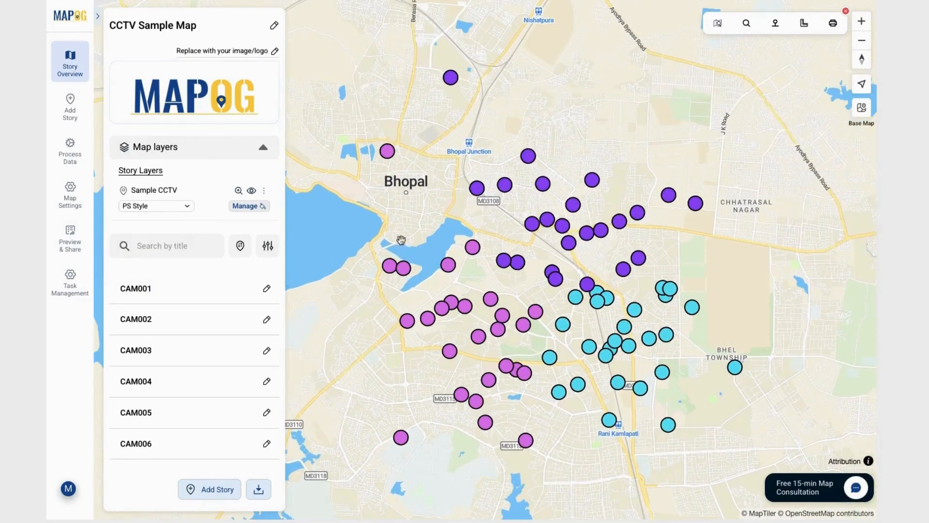
left_click(180, 205)
left_click(138, 251)
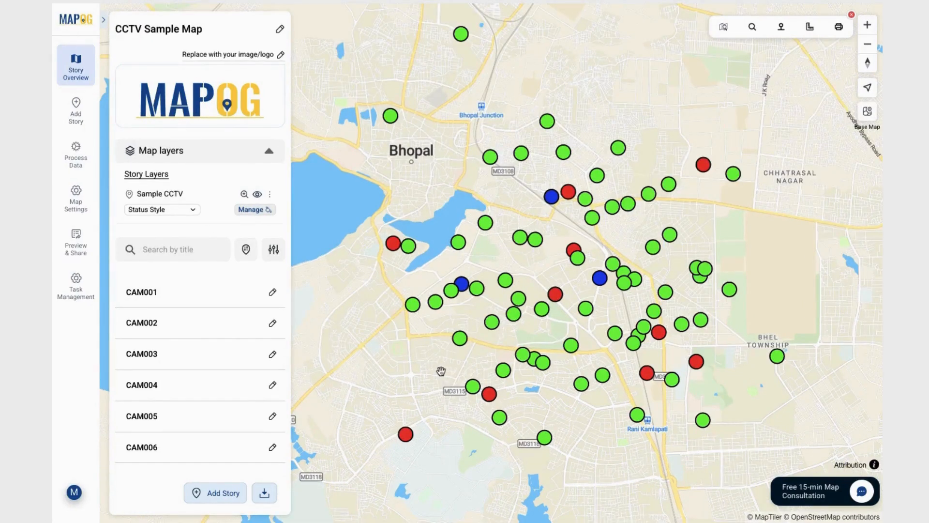
scroll(530, 295, "up", 2)
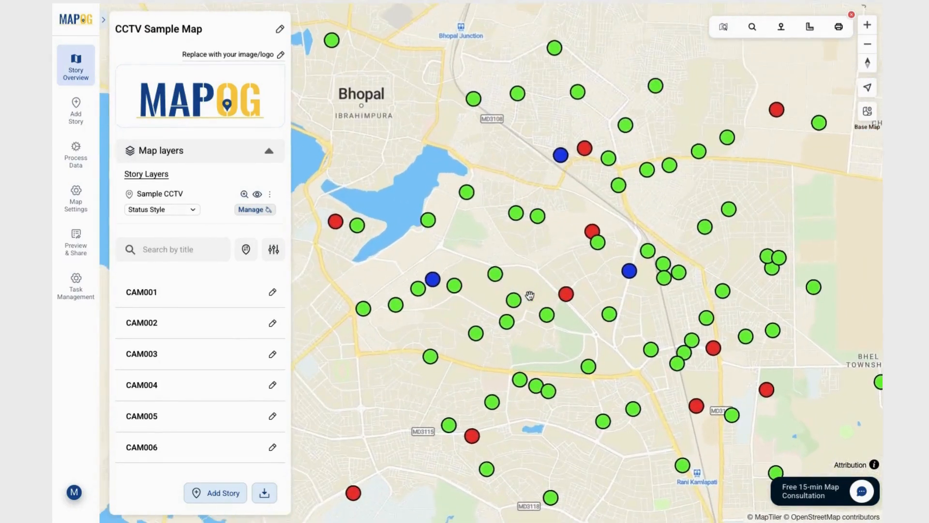
Show the legend of the Sample CCTV layer and open the record of camera CAM026 from the map
left_click(270, 195)
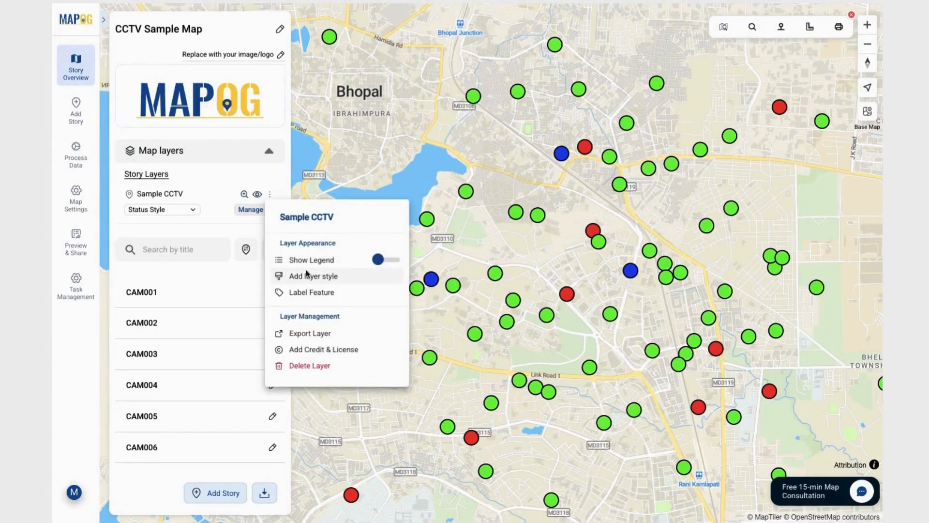
left_click(379, 261)
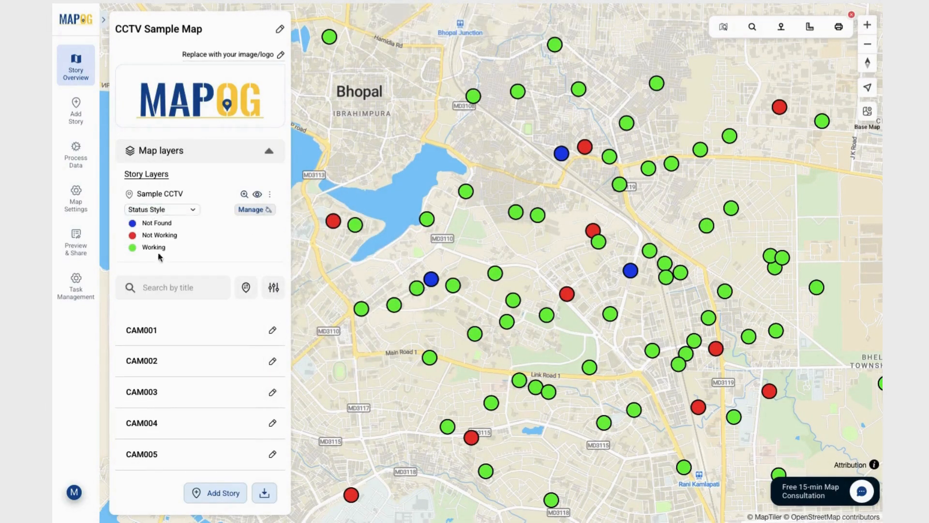
left_click(599, 242)
scroll(223, 239, "up", 10)
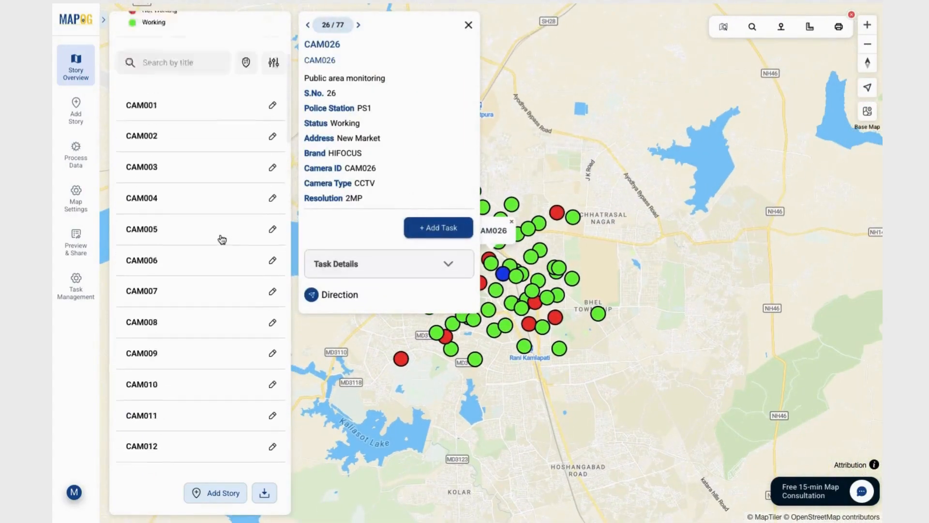
Switch the Sample CCTV layer to PS Style and close the CAM026 record
scroll(222, 239, "up", 5)
left_click(189, 210)
left_click(145, 222)
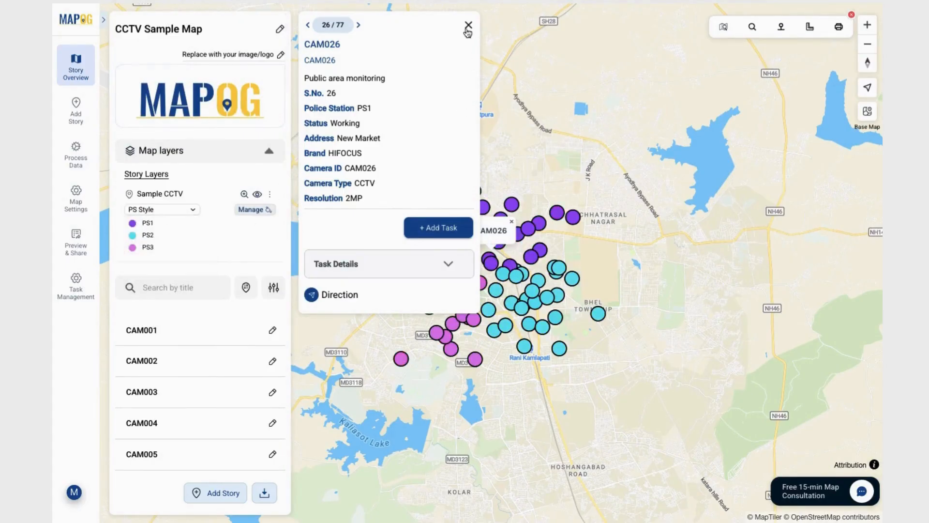
left_click(468, 32)
scroll(609, 208, "up", 5)
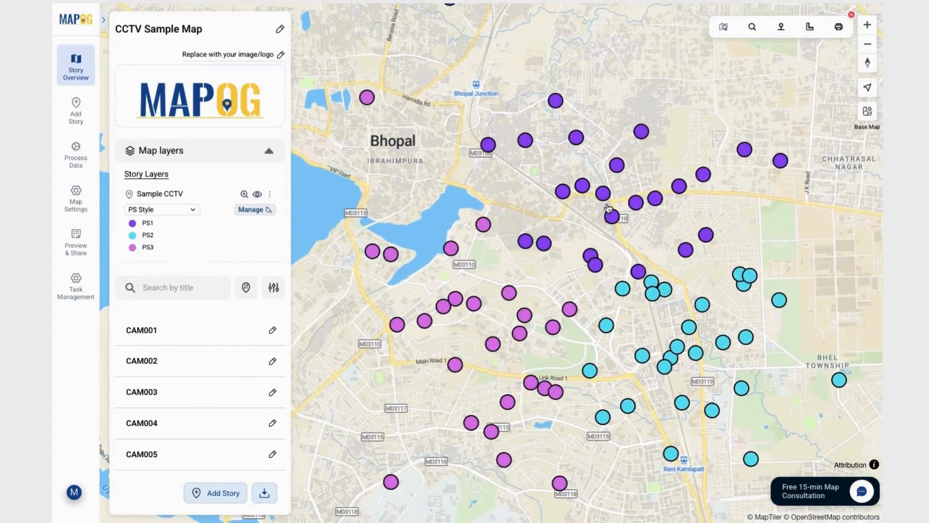
scroll(504, 284, "down", 3)
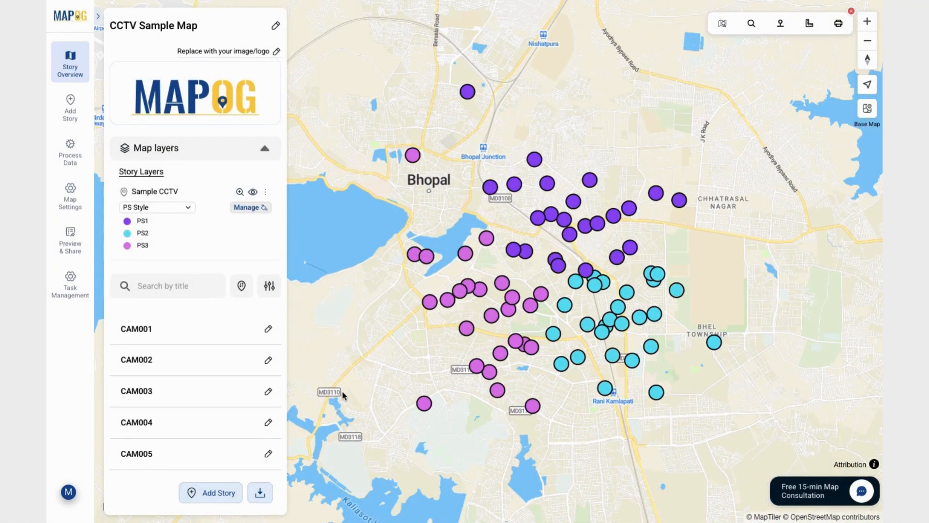
Open the CAM001 record and highlight its Camera Type attribute
left_click(226, 333)
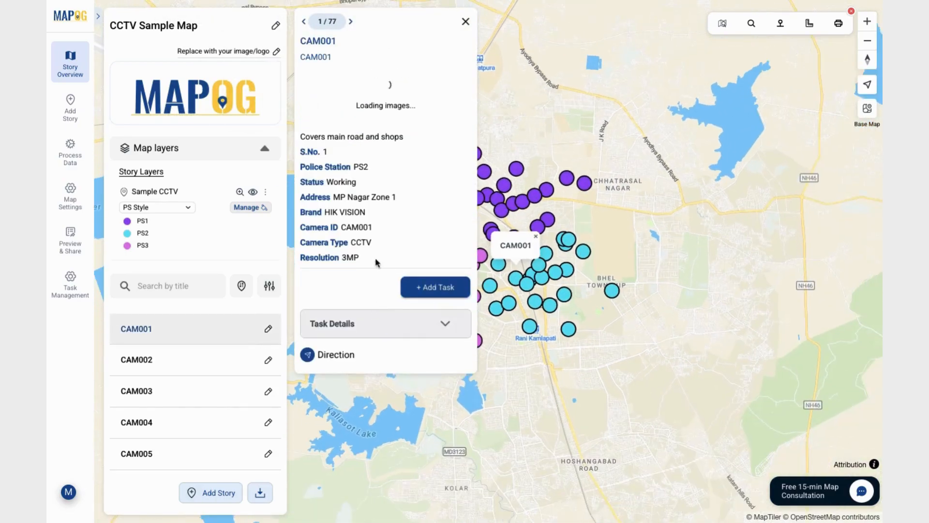
left_click_drag(376, 303, 301, 308)
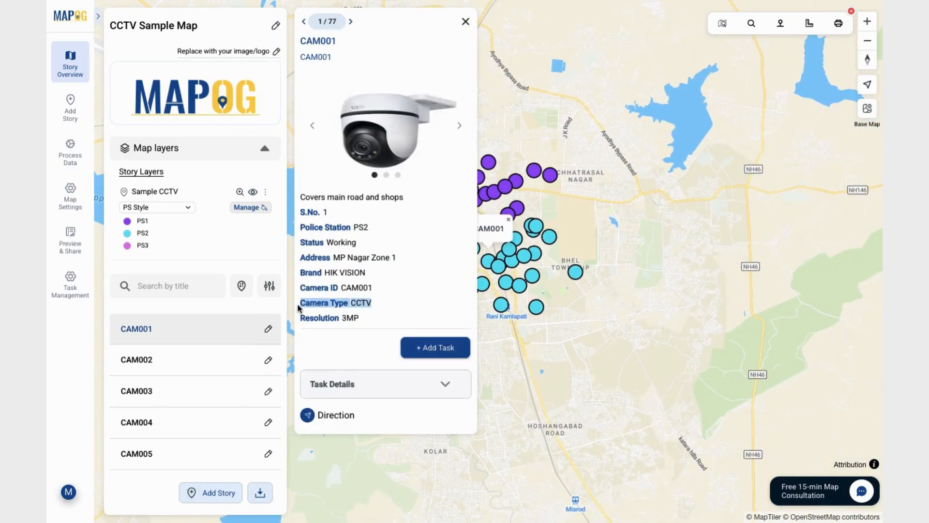
Set the map type to CATEGORY in the map settings and save it
left_click(70, 193)
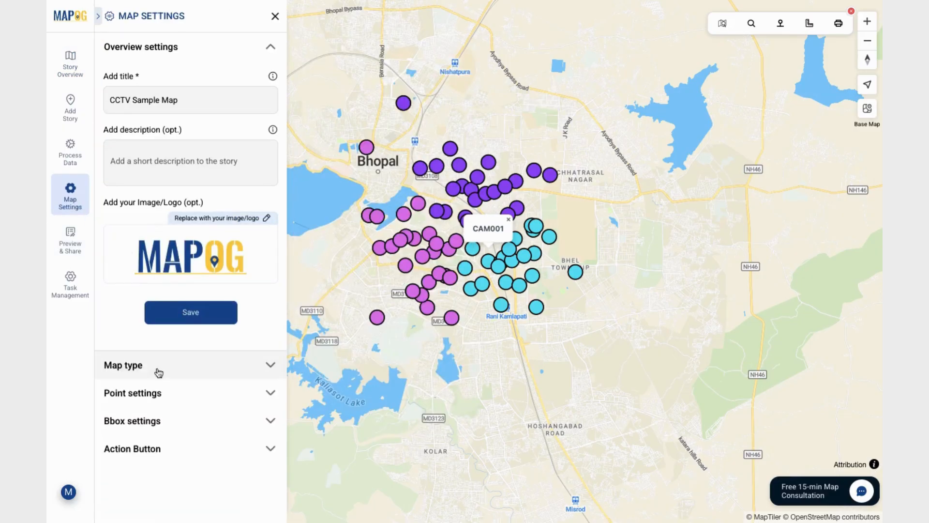
left_click(157, 370)
left_click(147, 342)
left_click(151, 414)
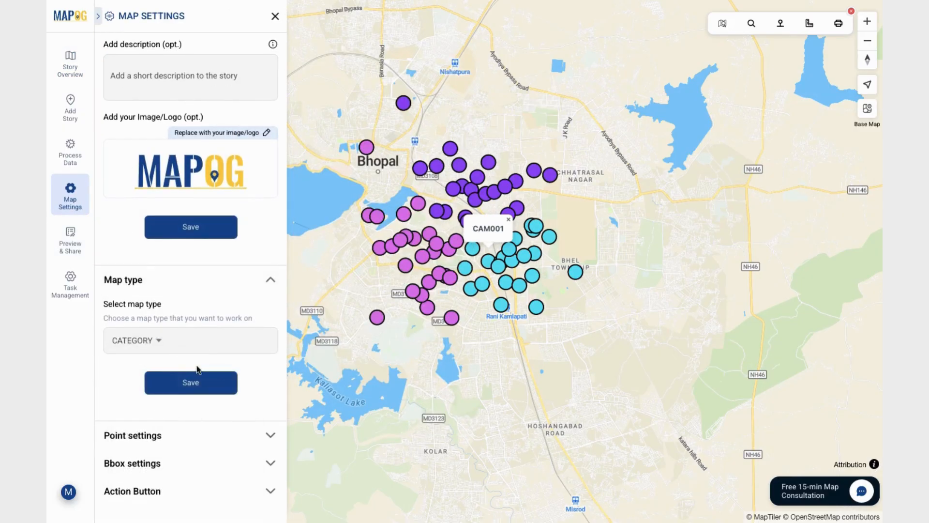
left_click(197, 388)
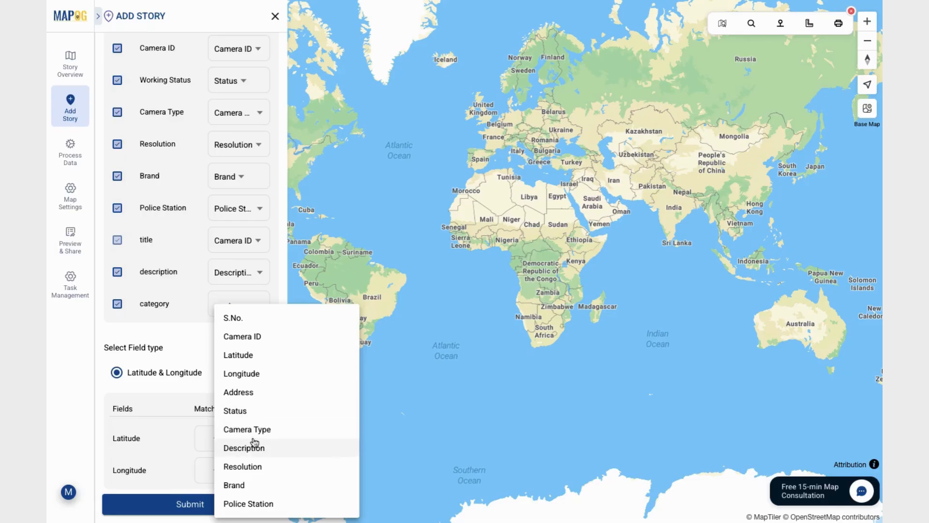
Match the category field to the Camera Type column in the story import mapping
left_click(255, 429)
scroll(240, 361, "down", 3)
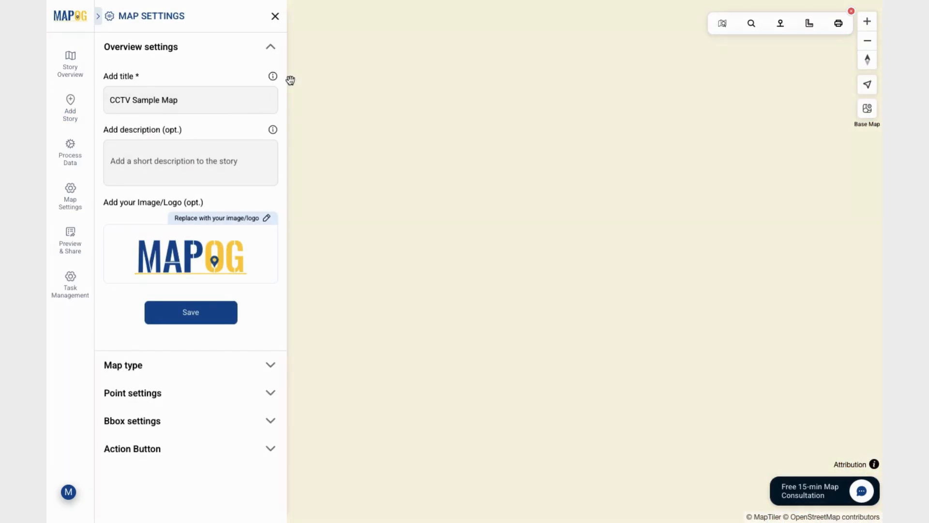
Close the map settings and examine the camera list grouped by camera type, from ANPR Camera to PTZ Camera
left_click(274, 17)
scroll(215, 322, "down", 5)
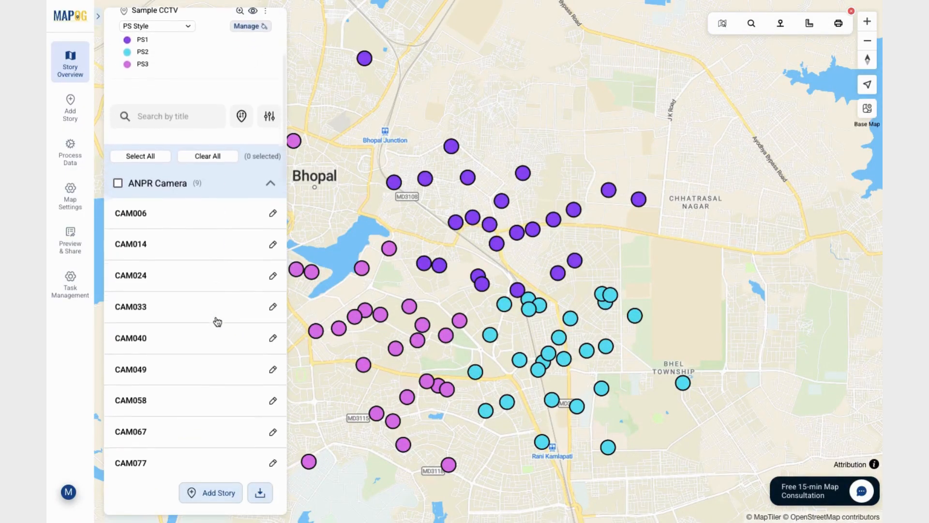
scroll(181, 366, "down", 7)
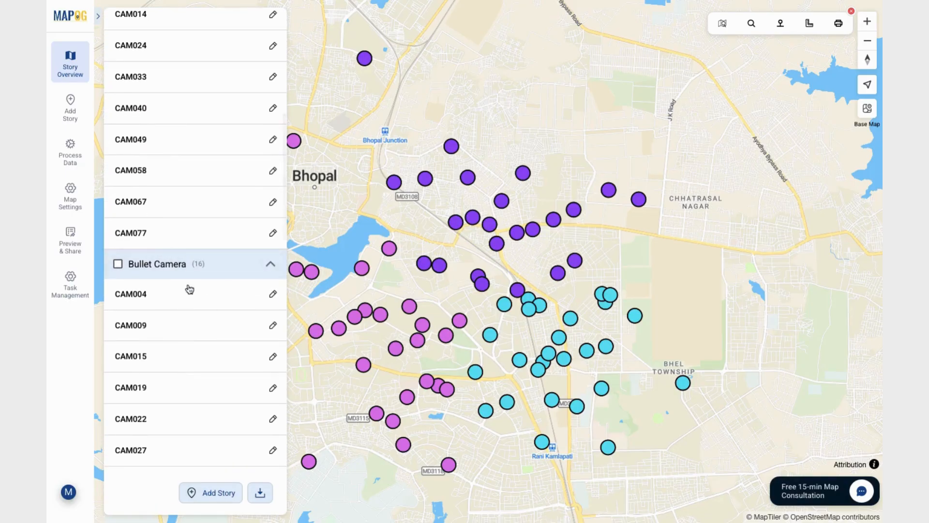
scroll(223, 254, "down", 3)
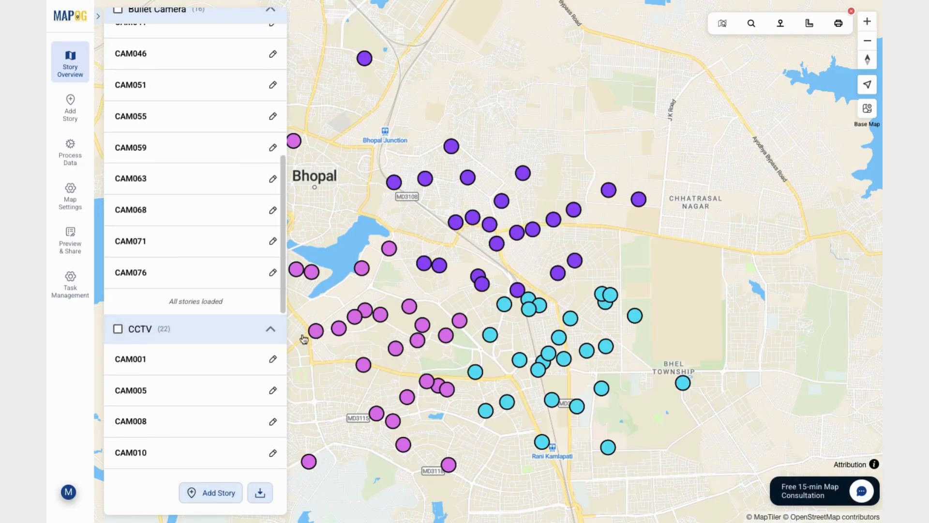
scroll(270, 365, "down", 3)
scroll(277, 290, "down", 8)
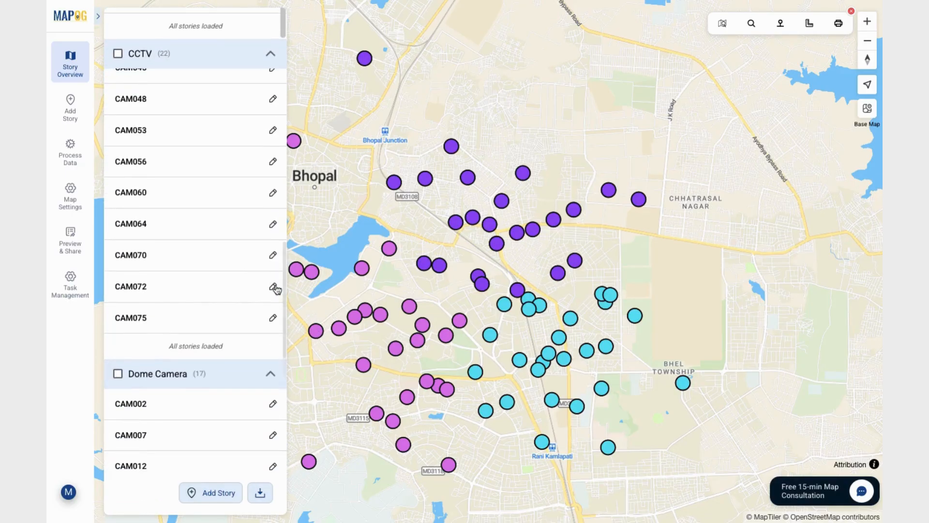
scroll(257, 402, "down", 8)
scroll(258, 402, "up", 20)
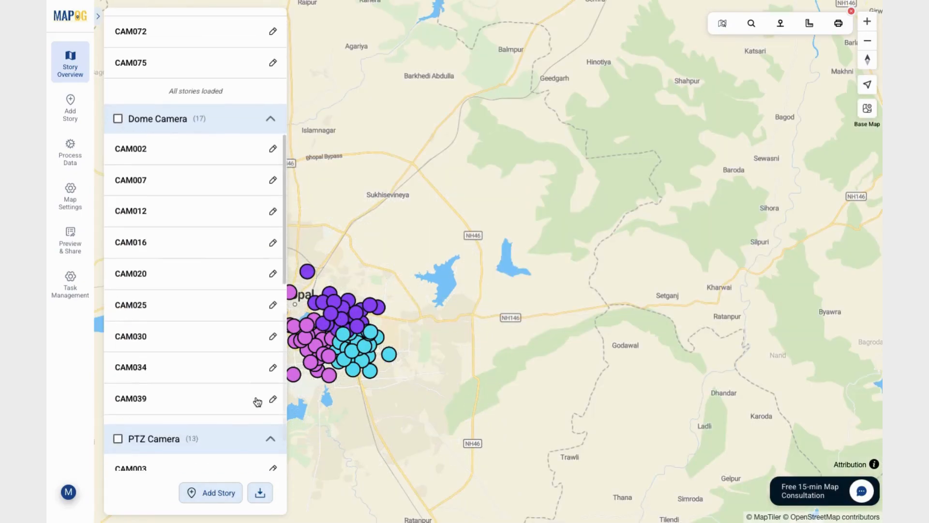
scroll(189, 305, "up", 5)
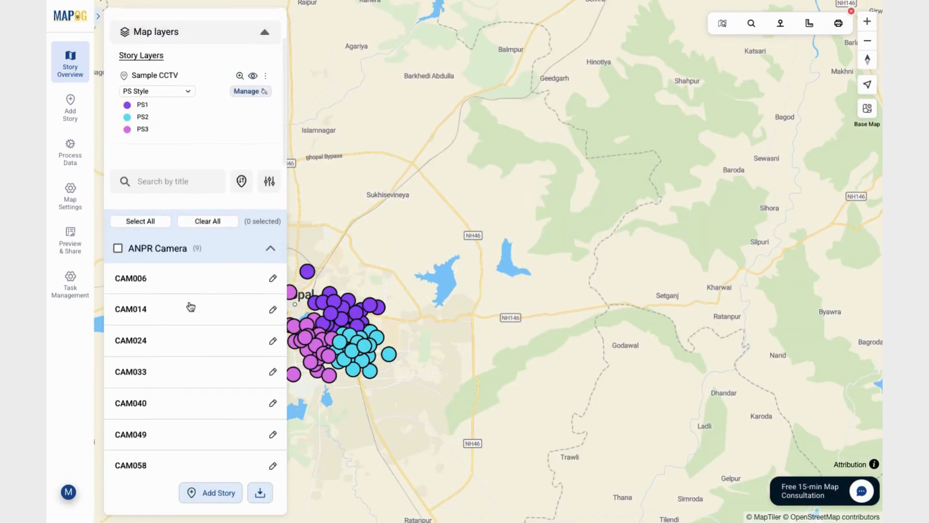
scroll(189, 305, "down", 8)
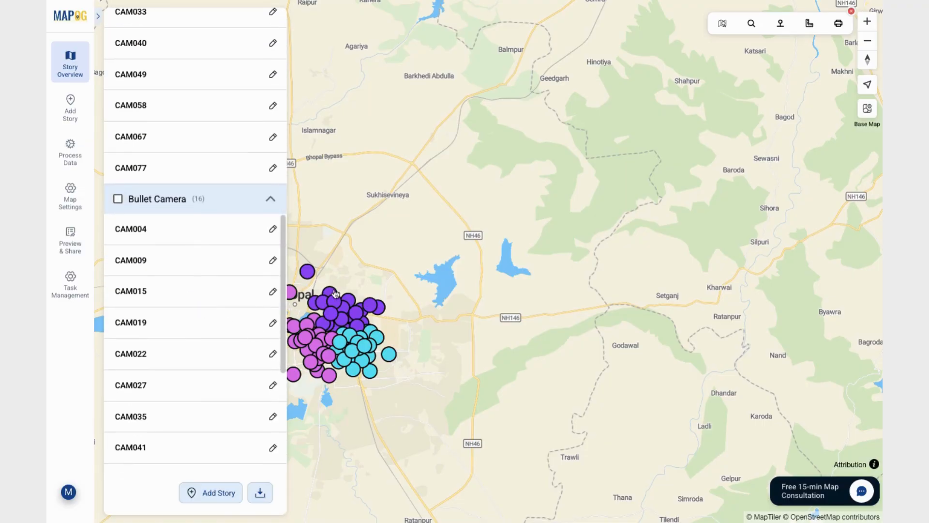
Filter the map to the Bullet Camera category and inspect its cameras on the map
left_click_drag(335, 294, 497, 215)
scroll(482, 274, "up", 6)
left_click_drag(482, 274, 483, 383)
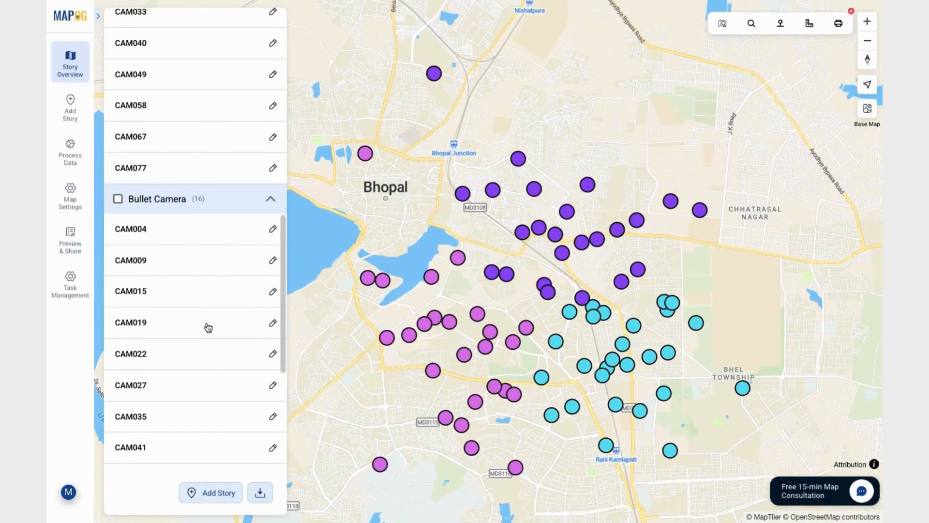
left_click(118, 199)
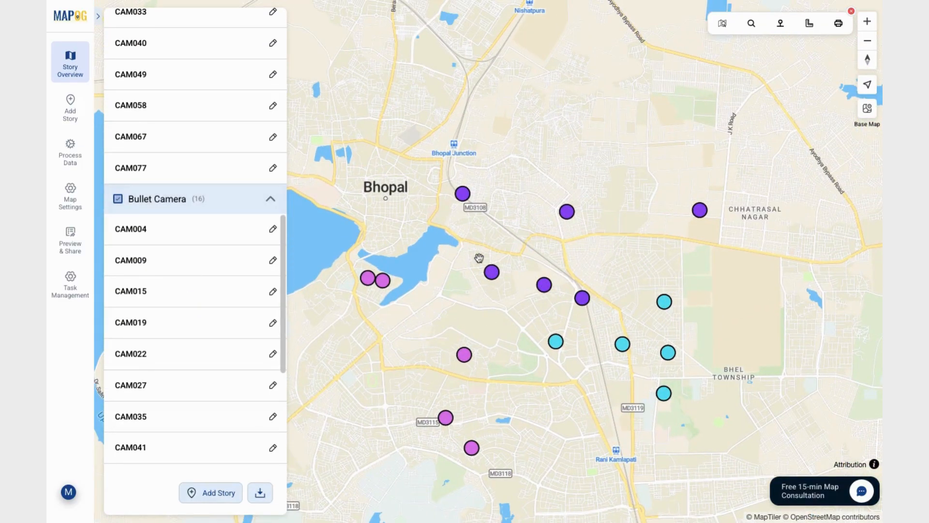
left_click_drag(410, 380, 373, 338)
scroll(179, 306, "down", 6)
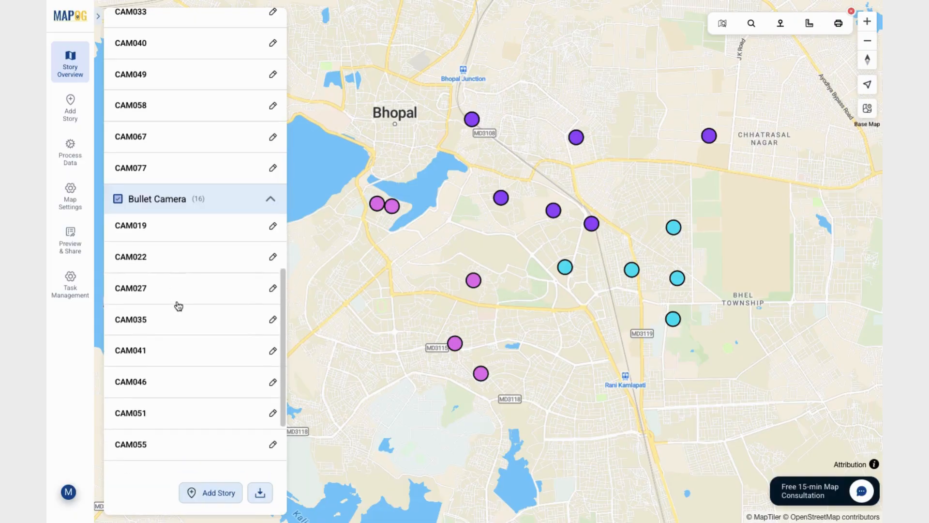
left_click(392, 205)
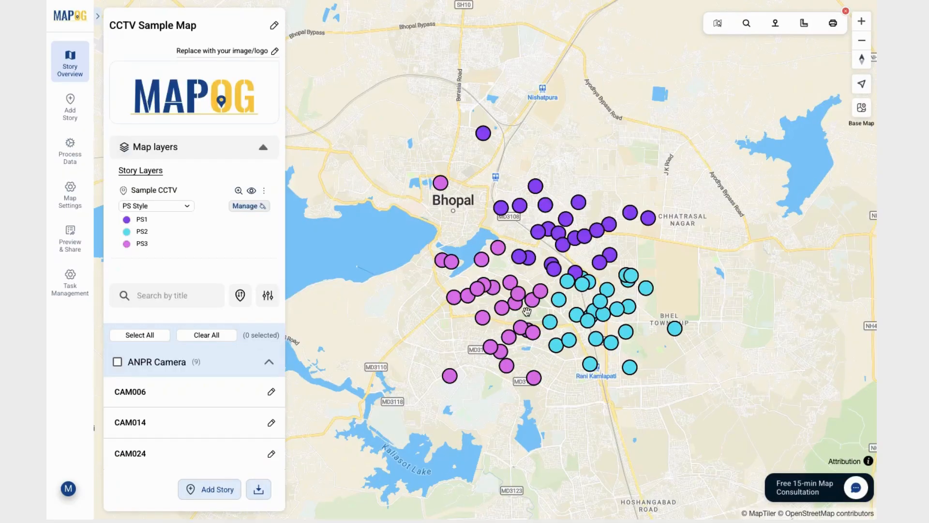
Sort the cameras by distance from the location Bhopal Junction Parking platform 6
scroll(527, 311, "up", 3)
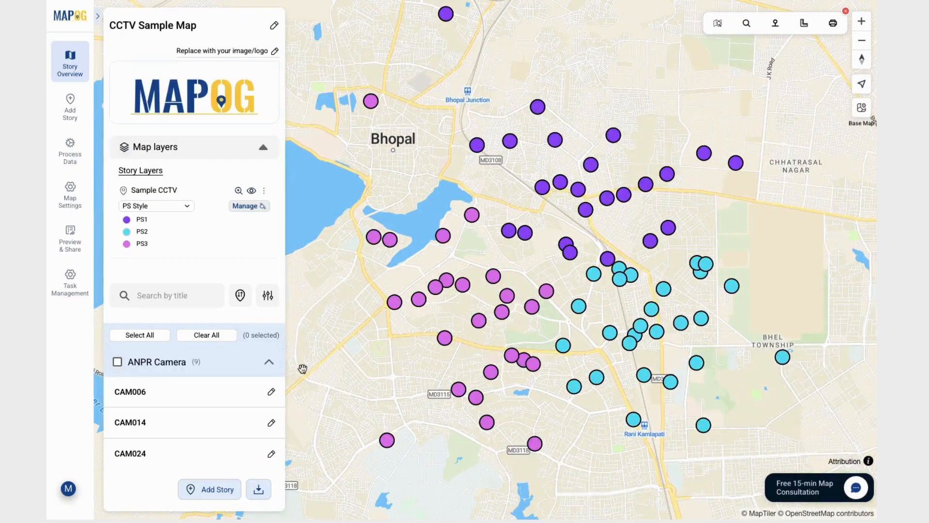
left_click(240, 295)
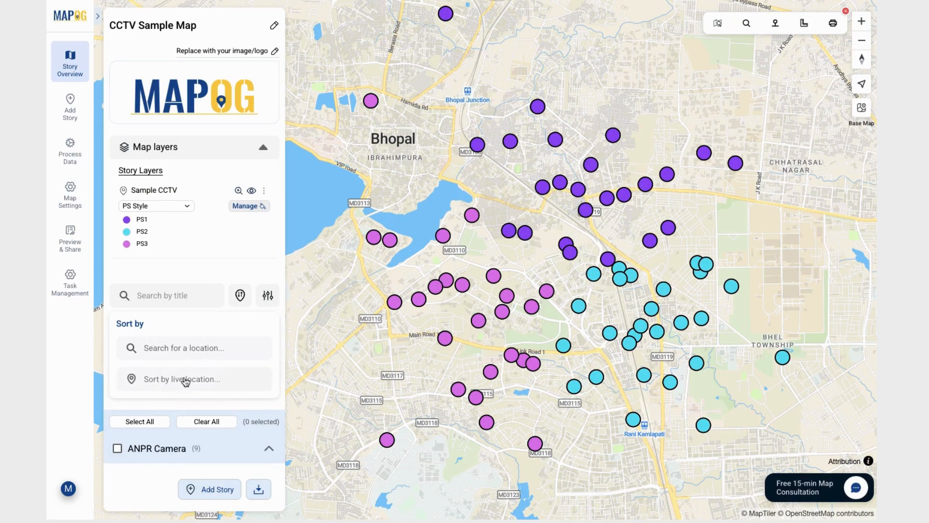
left_click(207, 347)
type("Bhopal Junction")
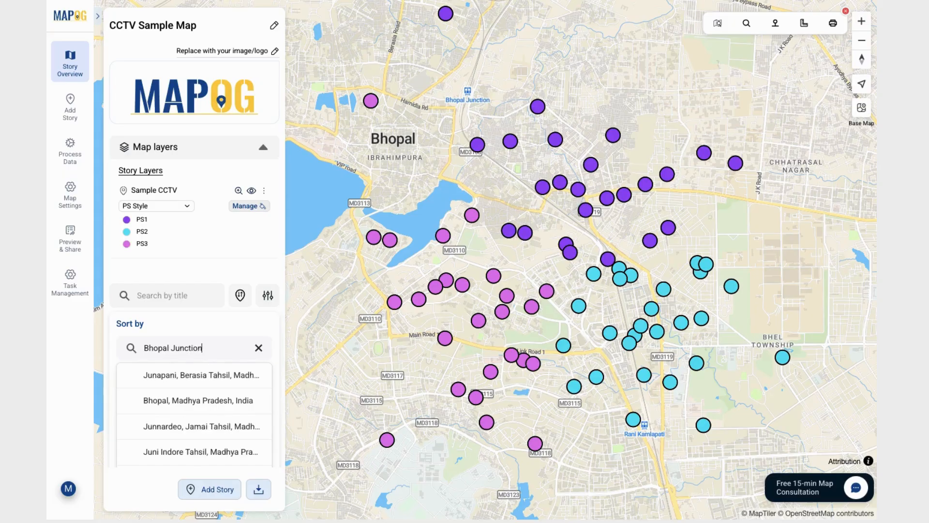
left_click(208, 360)
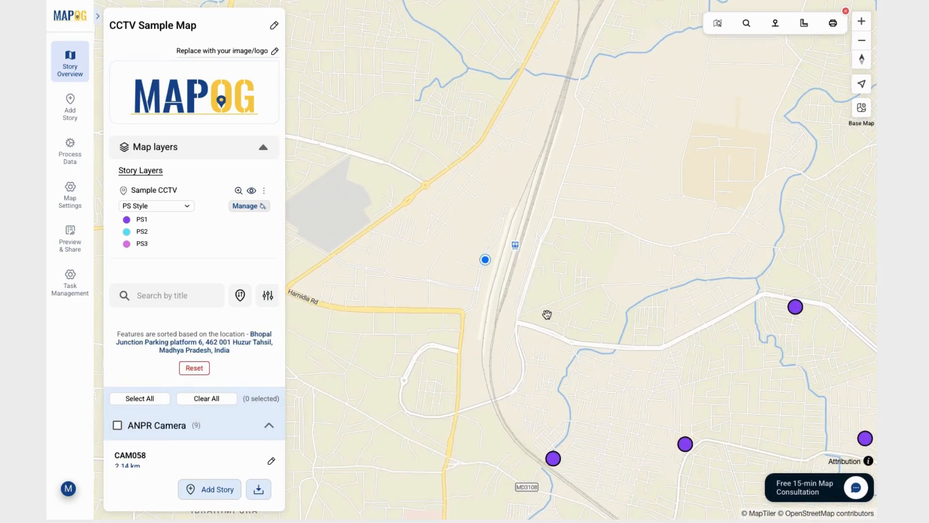
Examine the distance-sorted camera list around Bhopal Junction and open the CAM058 record
scroll(548, 316, "down", 5)
left_click_drag(549, 315, 547, 207)
scroll(216, 378, "down", 3)
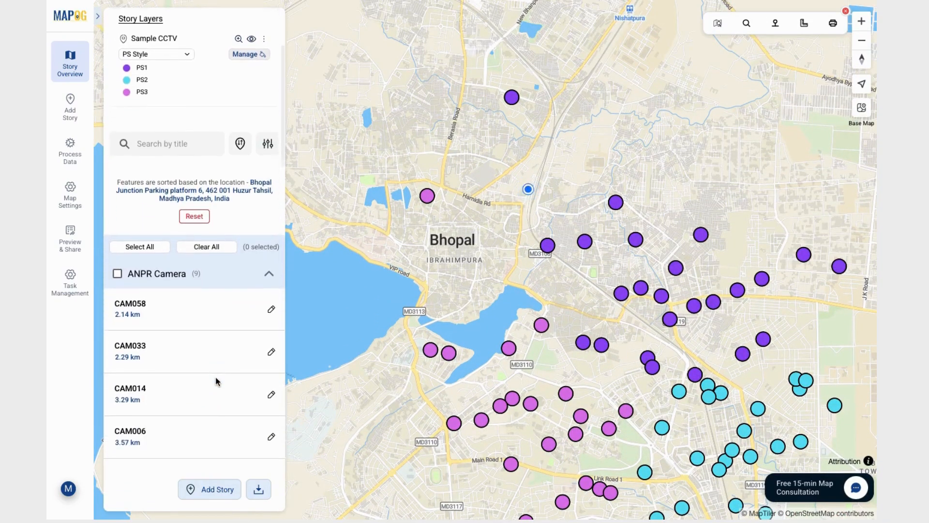
scroll(216, 380, "up", 1)
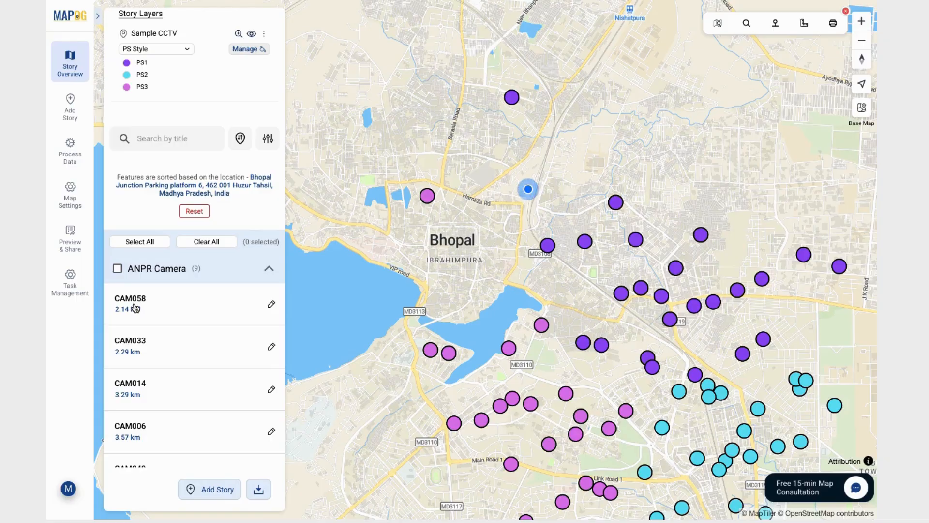
left_click(217, 307)
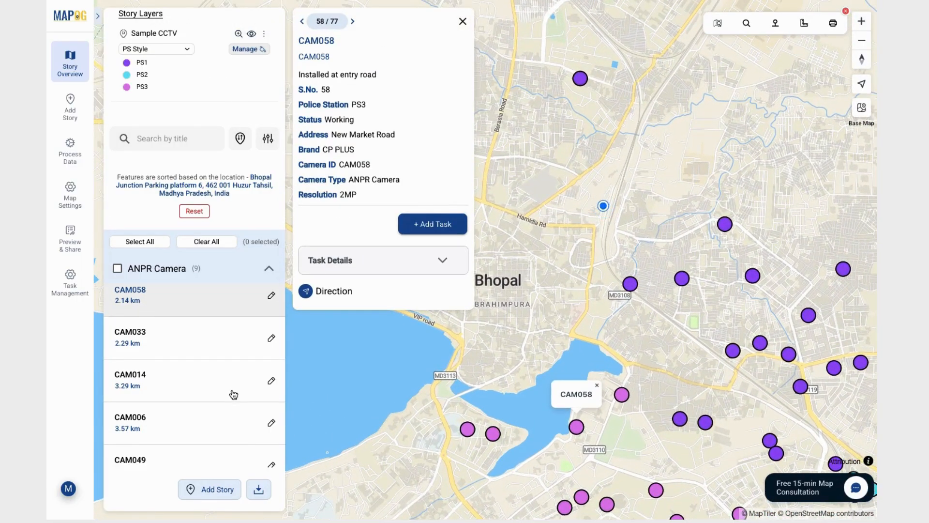
scroll(234, 391, "down", 2)
scroll(233, 392, "down", 1)
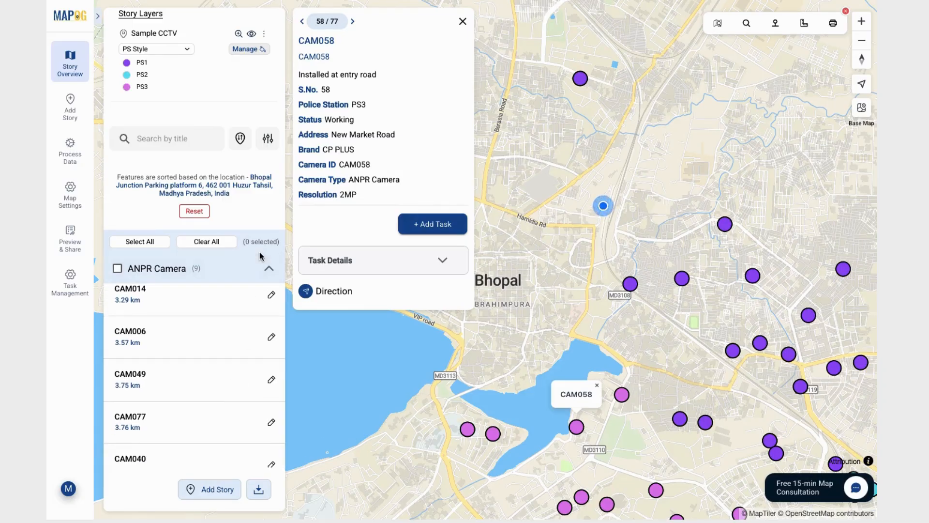
scroll(262, 258, "down", 3)
scroll(170, 100, "down", 5)
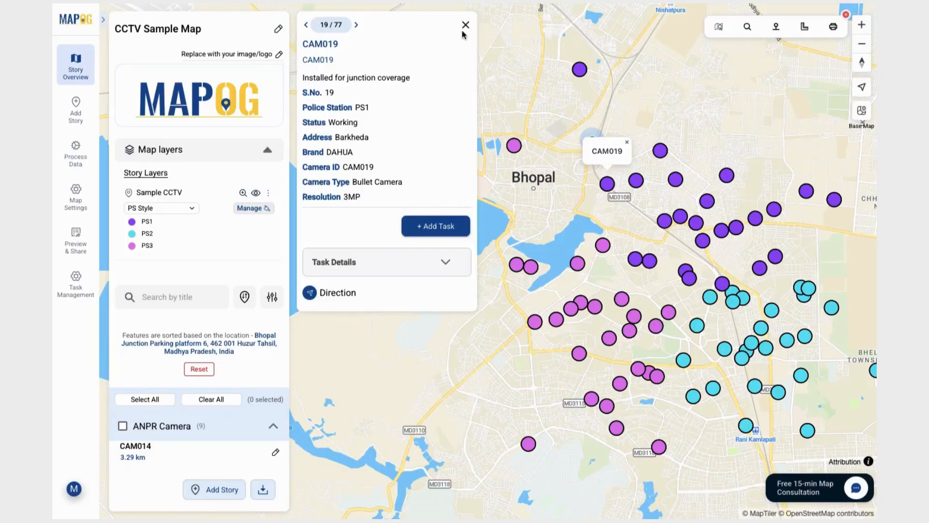
Close the CAM019 record, copy the public share link for CCTV Sample Map, and view its embed link options
left_click(464, 27)
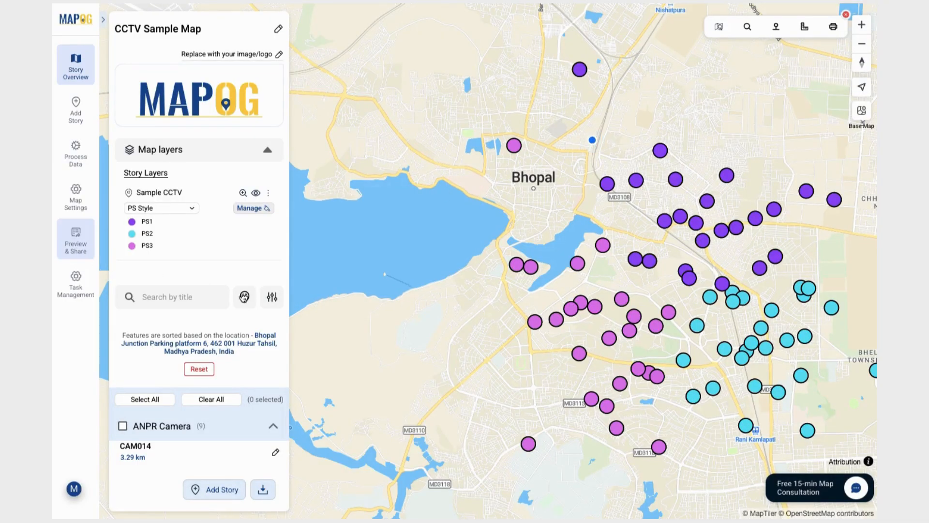
left_click(77, 251)
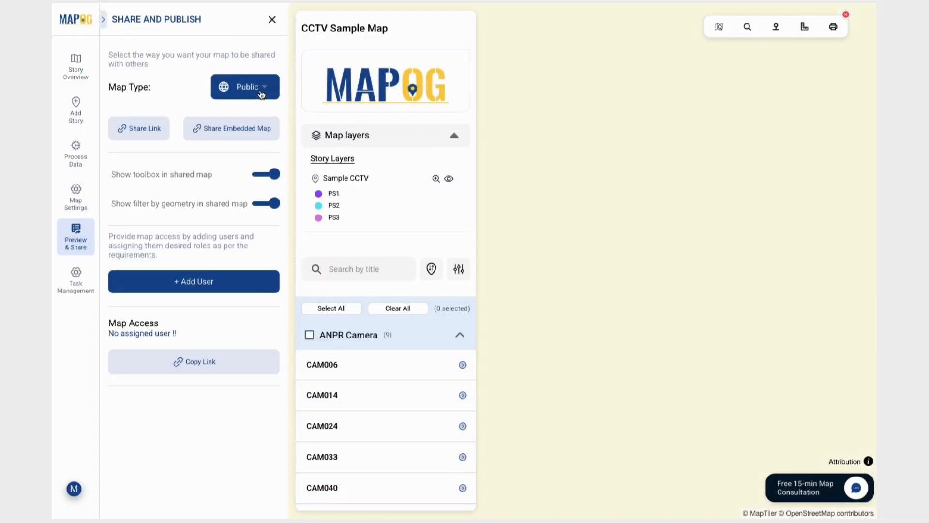
left_click(271, 90)
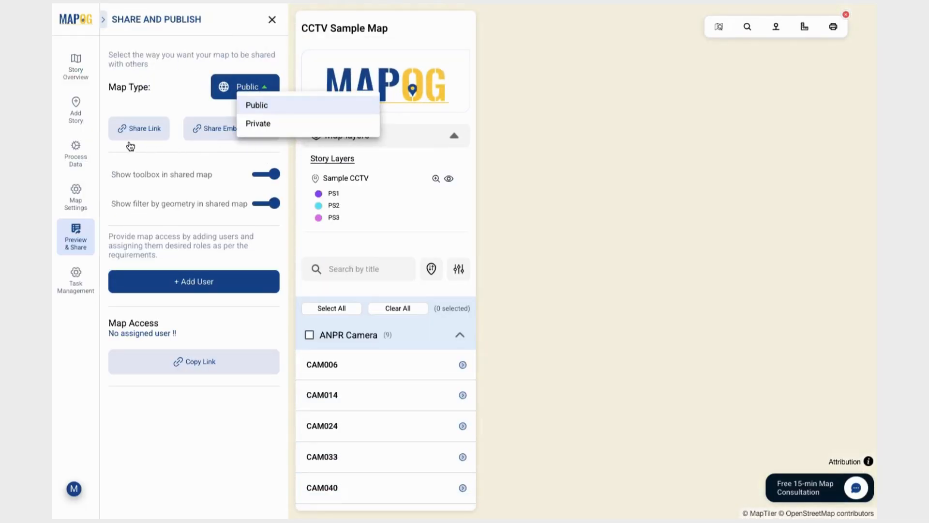
left_click(152, 149)
left_click(139, 128)
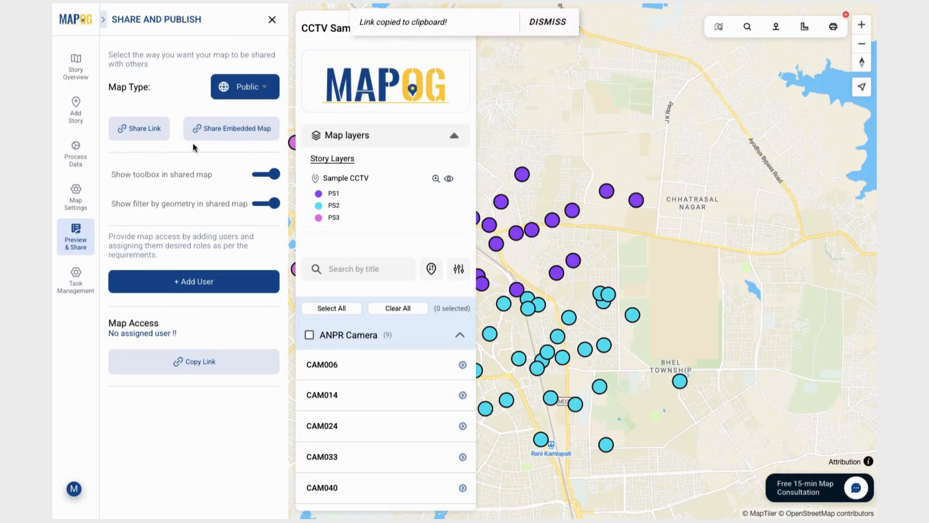
left_click(236, 129)
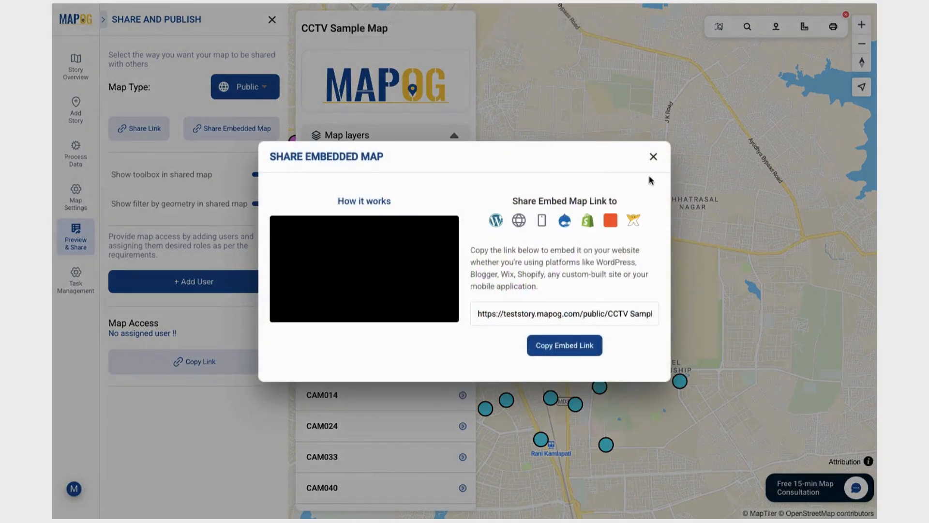
left_click(653, 156)
Change the map type to Private and choose the first listed member for map access
left_click(259, 97)
left_click(259, 125)
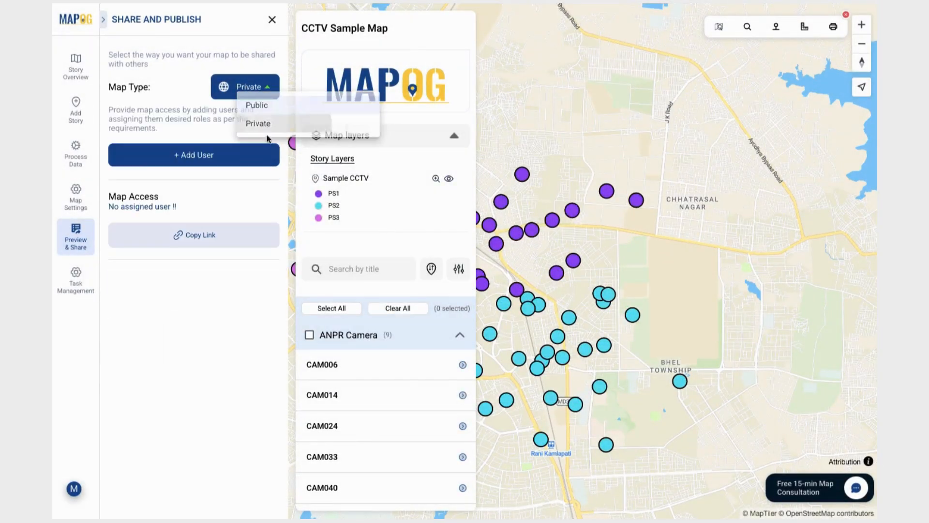
left_click(233, 154)
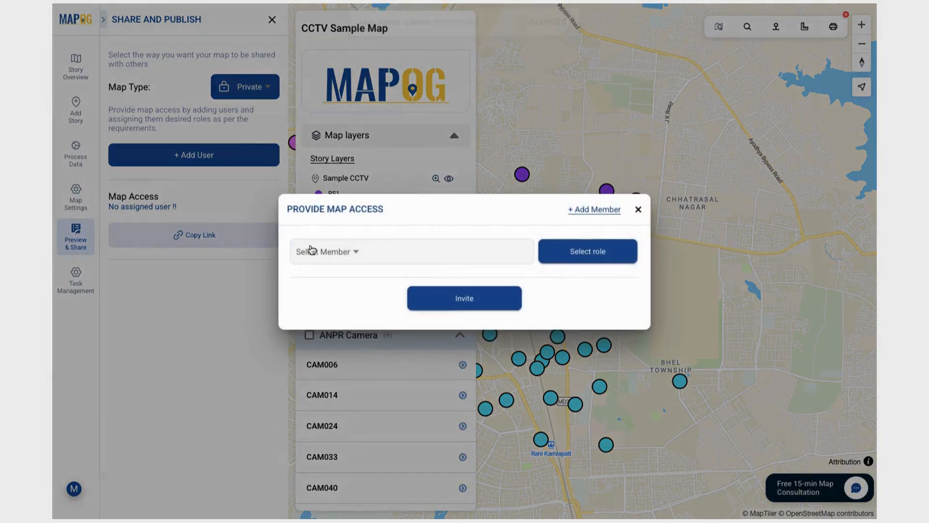
left_click(315, 252)
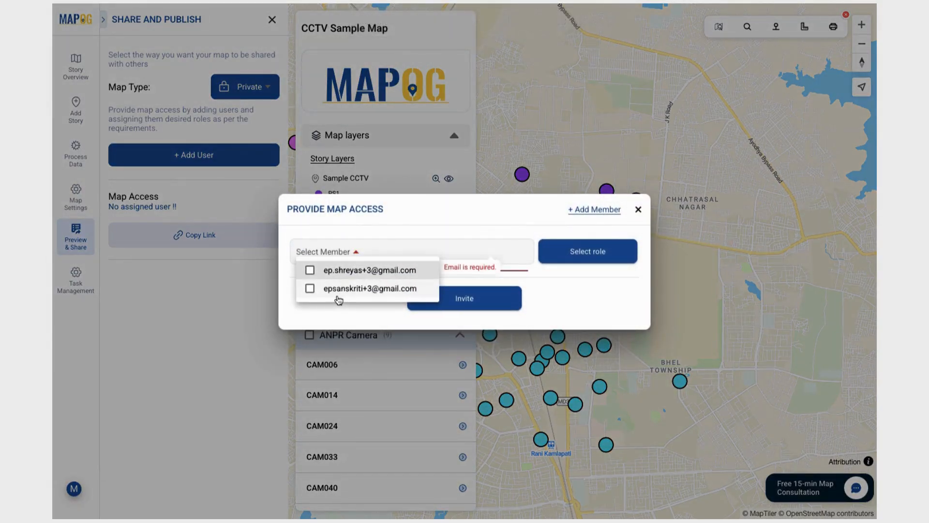
left_click(349, 270)
left_click(579, 269)
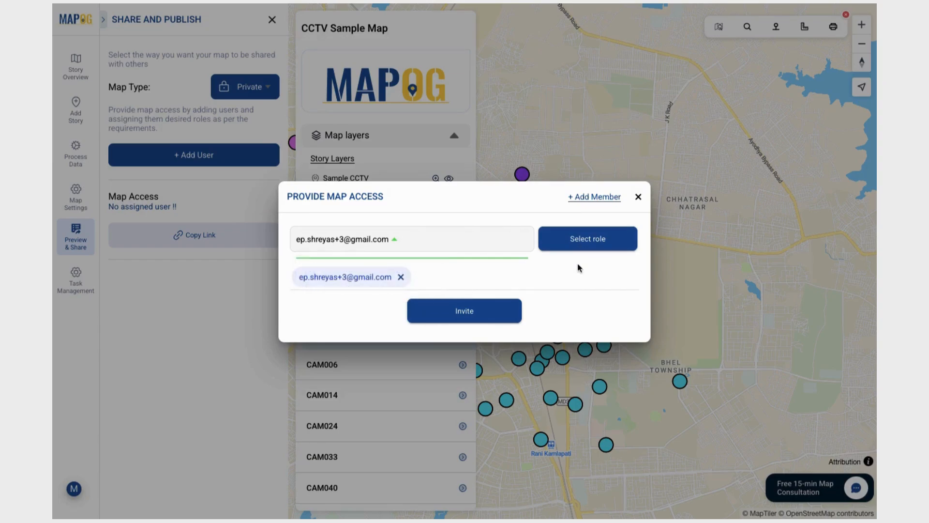
Give the chosen member the Viewer role, send the invite, and close the sharing settings
left_click(584, 239)
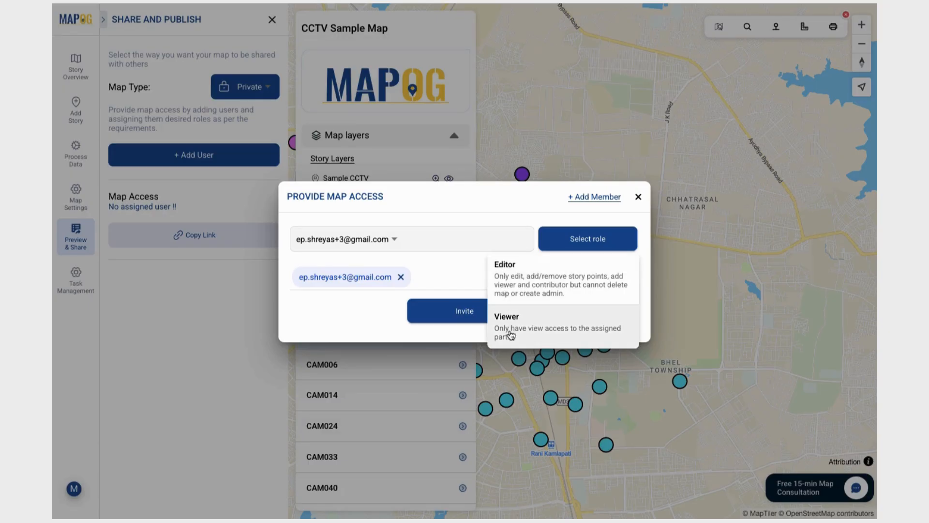
left_click(533, 323)
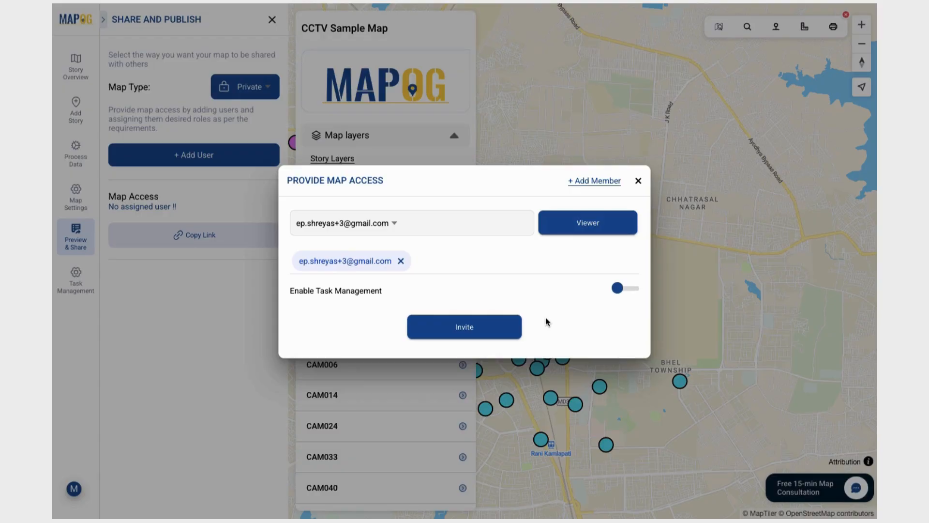
left_click(487, 326)
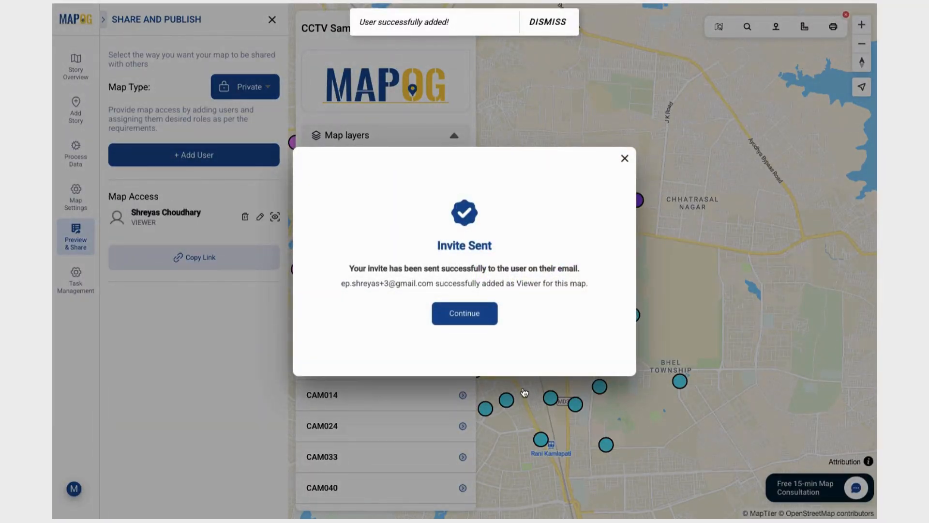
left_click(524, 392)
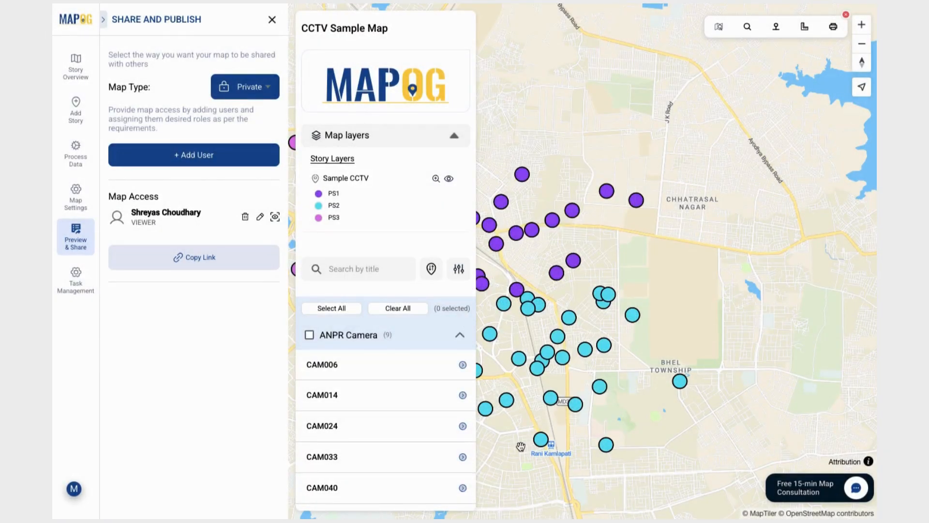
left_click(273, 22)
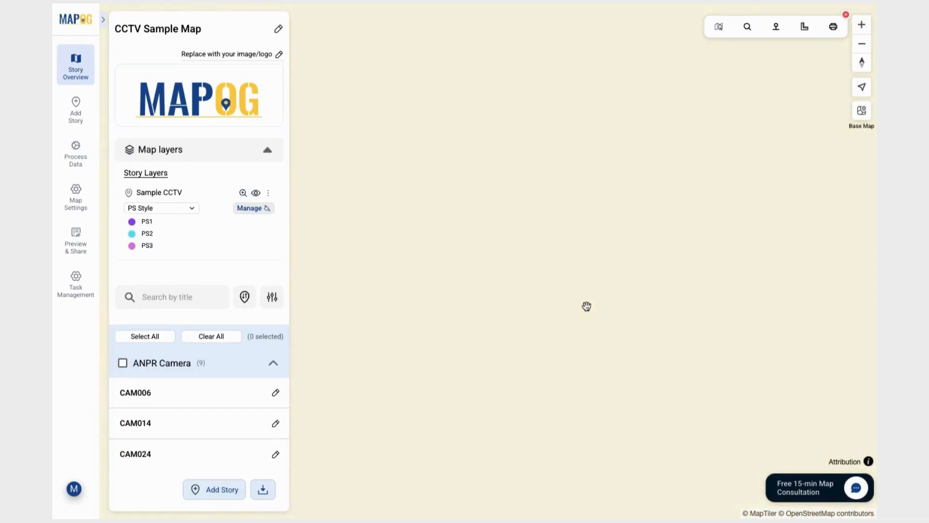
left_click(464, 27)
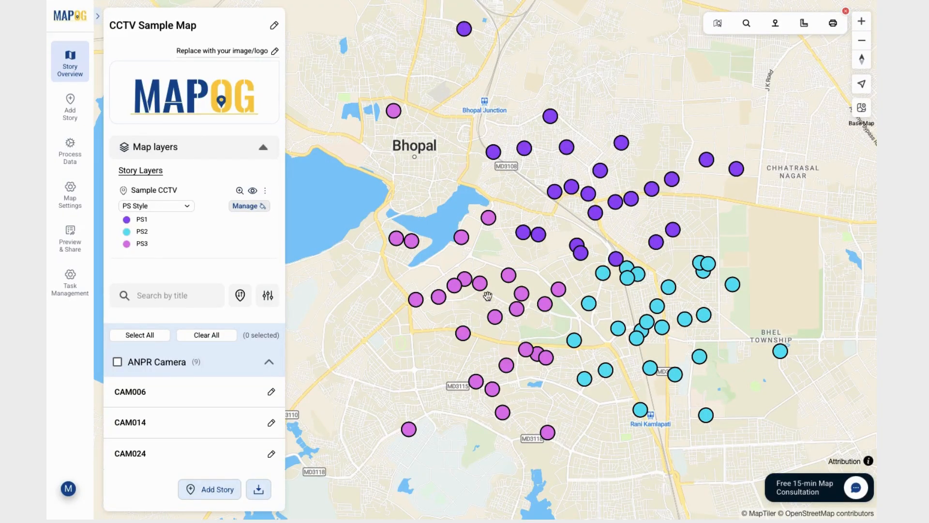
Create a new map titled Partial Share with the Default story template
left_click(79, 18)
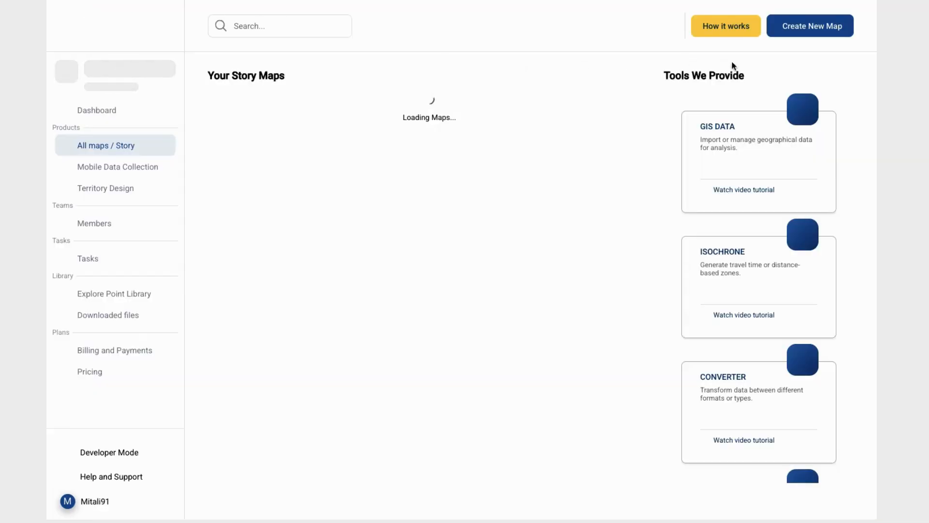
left_click(832, 35)
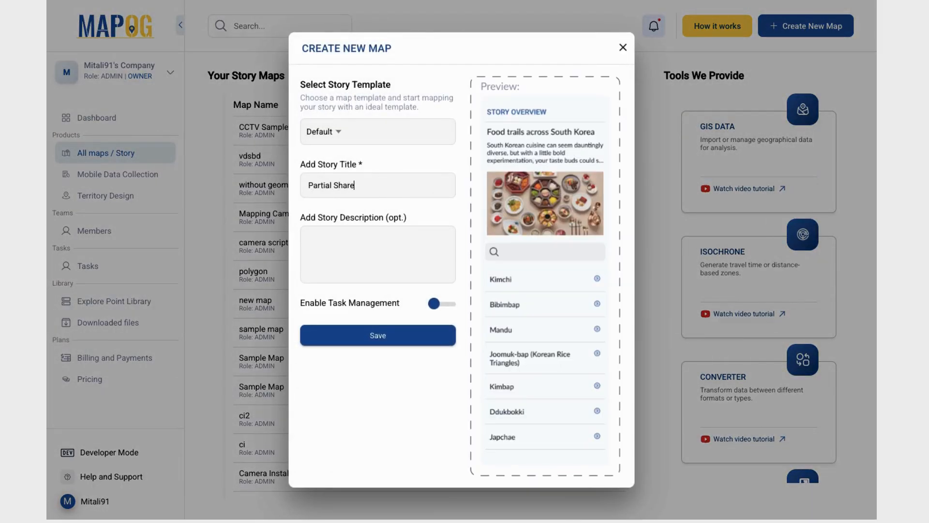
left_click(383, 336)
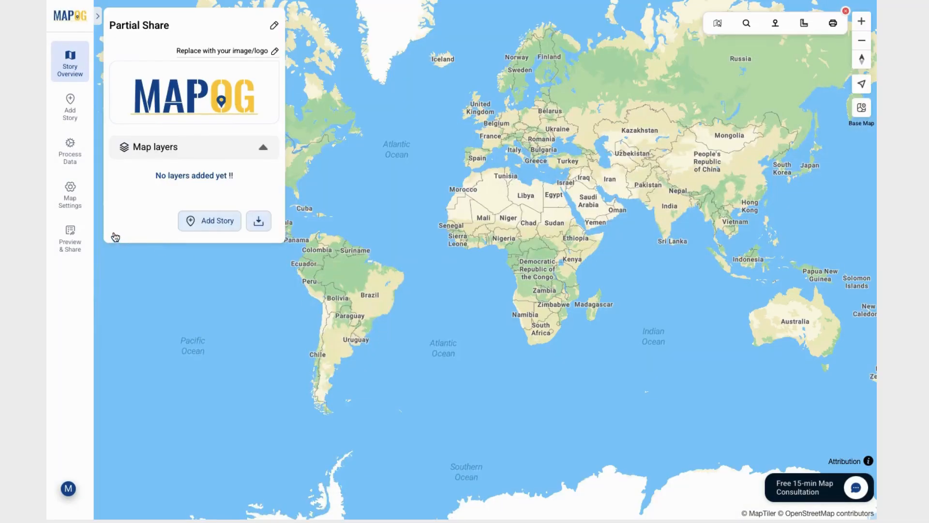
Open the Sample CCTV point list in the story library of the Partial Share map
left_click(68, 113)
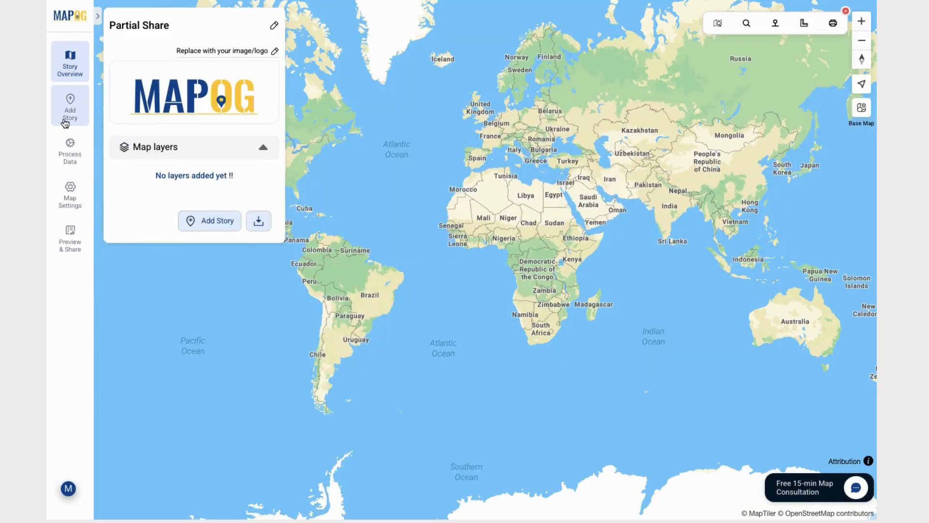
left_click(170, 119)
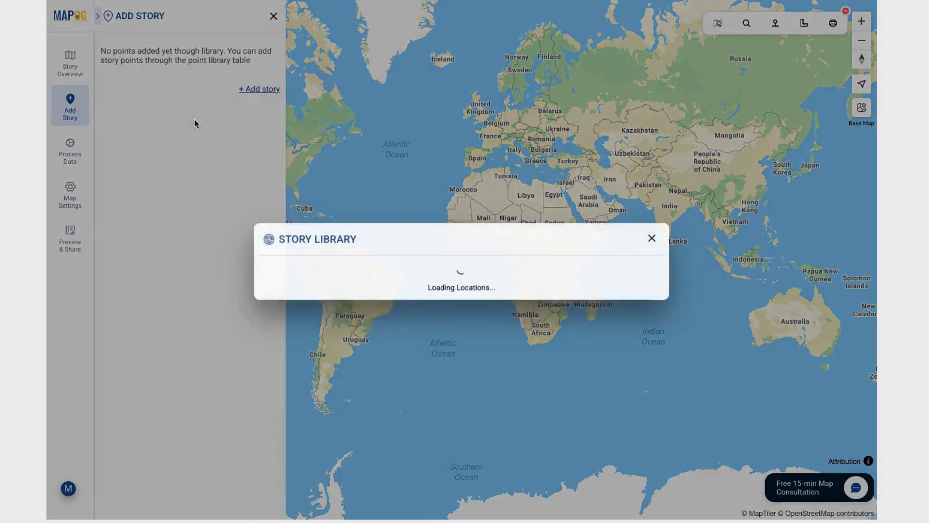
scroll(329, 319, "down", 6)
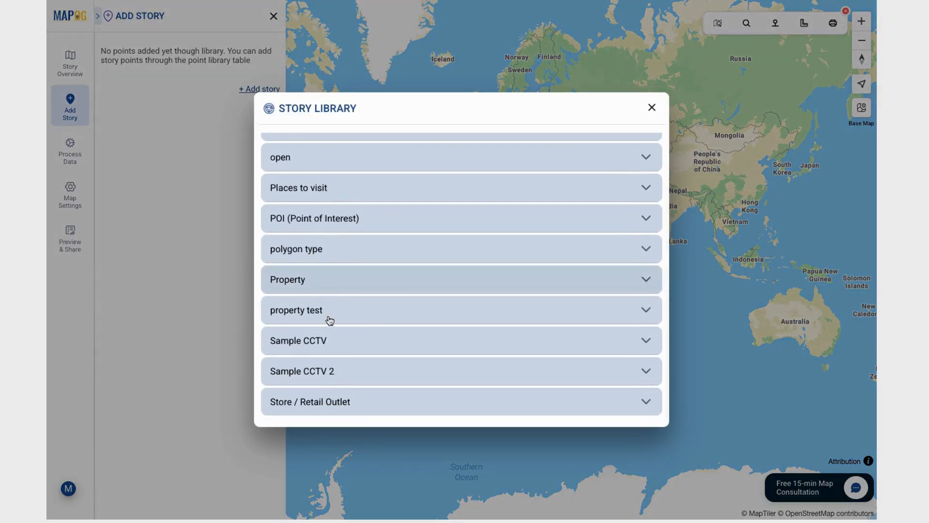
left_click(350, 349)
scroll(351, 353, "down", 4)
scroll(300, 326, "up", 1)
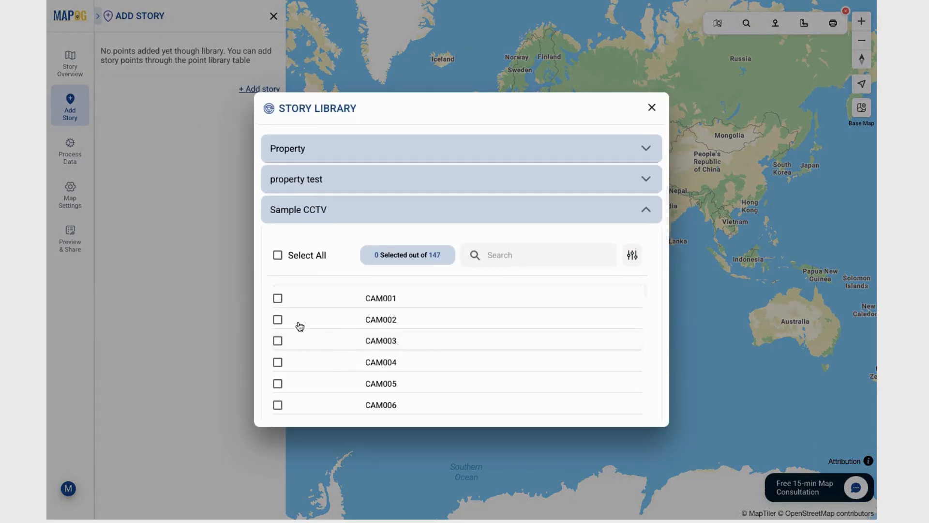
Select cameras CAM001 through CAM015 from Sample CCTV and add them to the Partial Share map
left_click(277, 319)
left_click(278, 340)
left_click(277, 362)
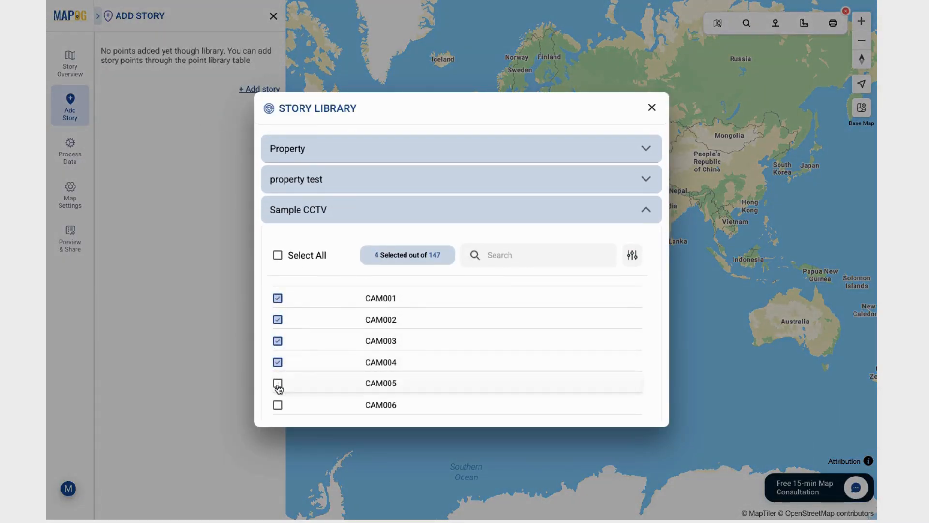
left_click(278, 383)
scroll(279, 387, "down", 1)
scroll(279, 387, "down", 2)
left_click(277, 320)
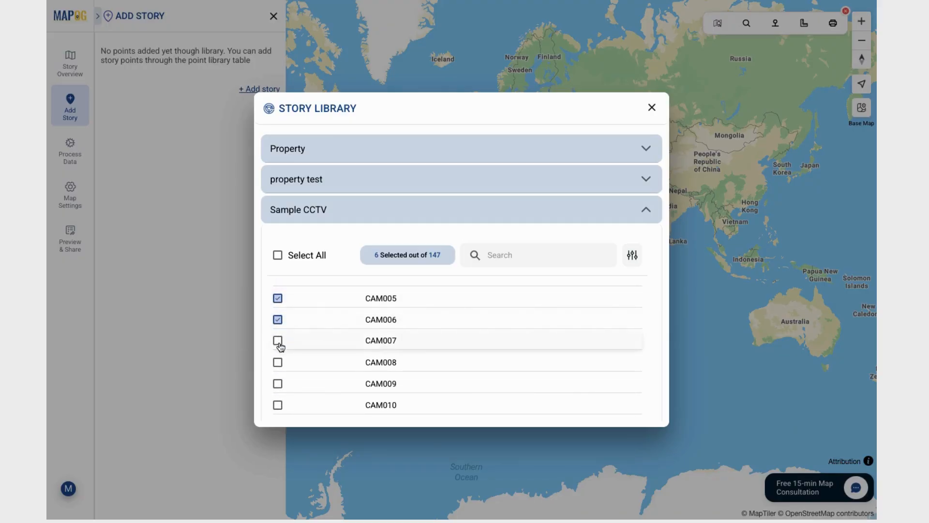
left_click(277, 362)
left_click(277, 340)
left_click(277, 383)
scroll(277, 383, "down", 2)
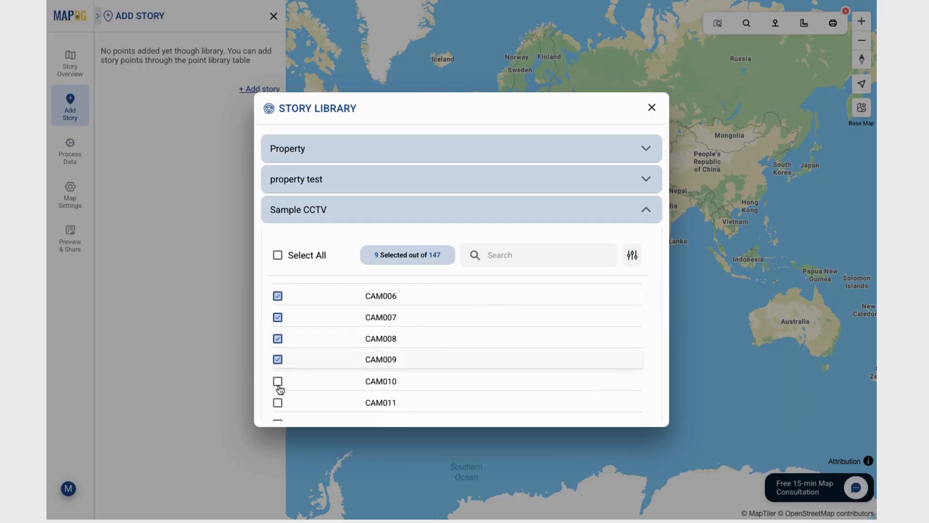
left_click(278, 360)
left_click(278, 381)
scroll(279, 381, "down", 3)
left_click(278, 335)
left_click(277, 357)
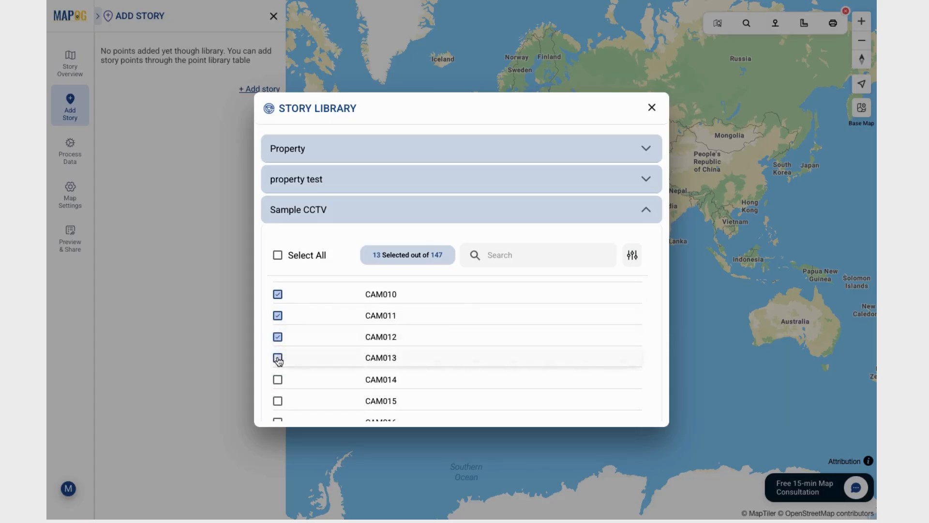
scroll(279, 356, "down", 2)
left_click(278, 344)
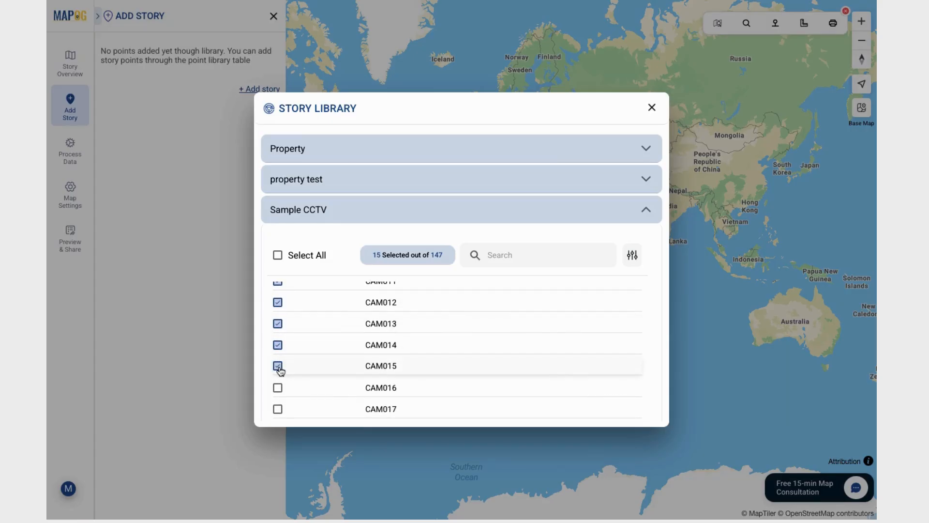
scroll(356, 338, "up", 6)
scroll(355, 338, "down", 4)
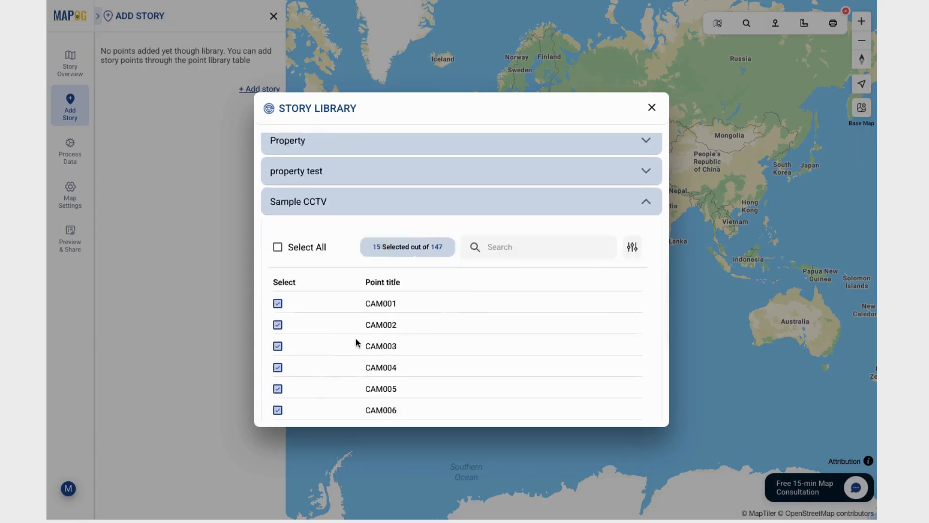
left_click(454, 338)
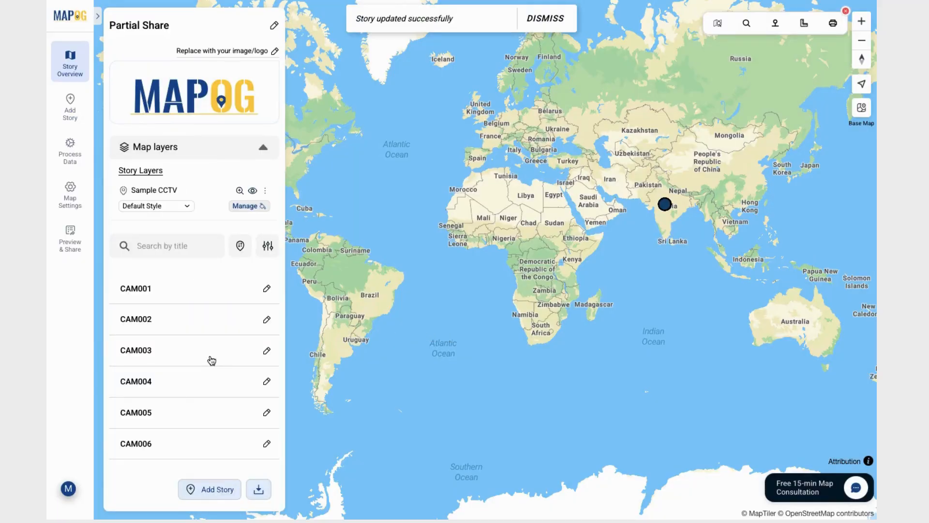
View the CAM001 record and set the Partial Share map's type to Public
left_click(187, 292)
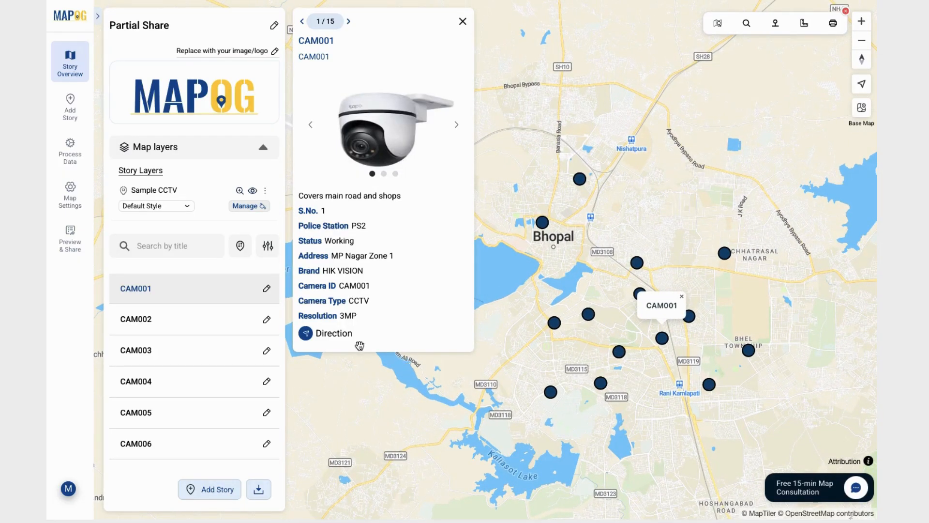
left_click(70, 237)
left_click(241, 83)
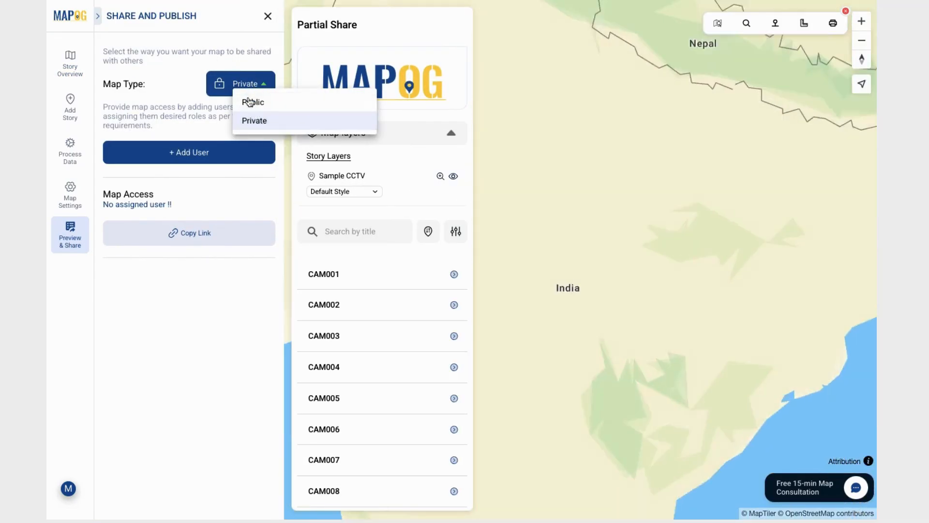
left_click(253, 103)
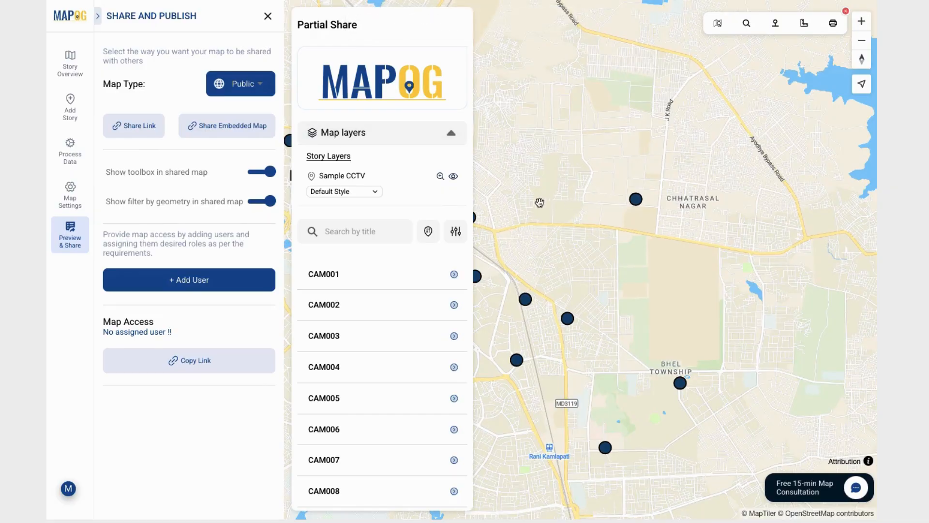
left_click_drag(494, 251, 712, 229)
scroll(712, 228, "down", 3)
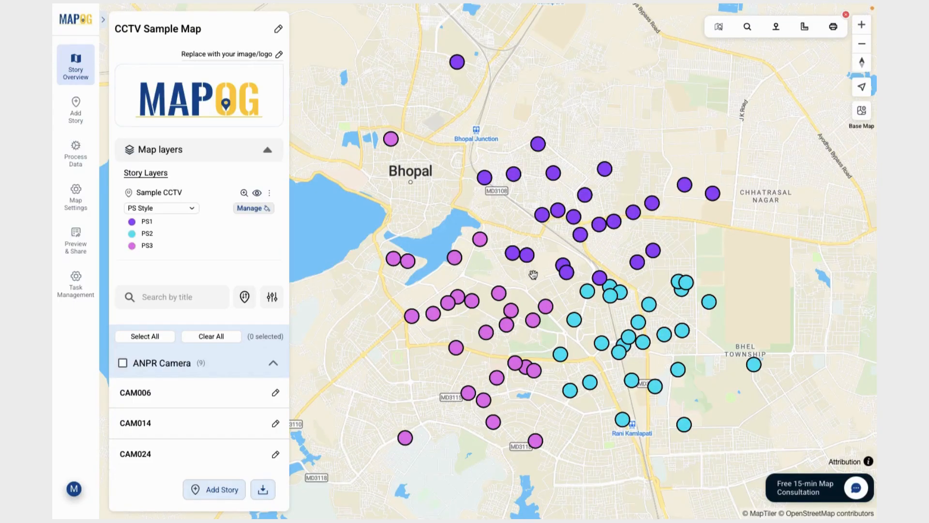
Inspect the CAM029 and CAM006 records on CCTV Sample Map and the cameras around them
left_click(527, 255)
scroll(688, 283, "down", 3)
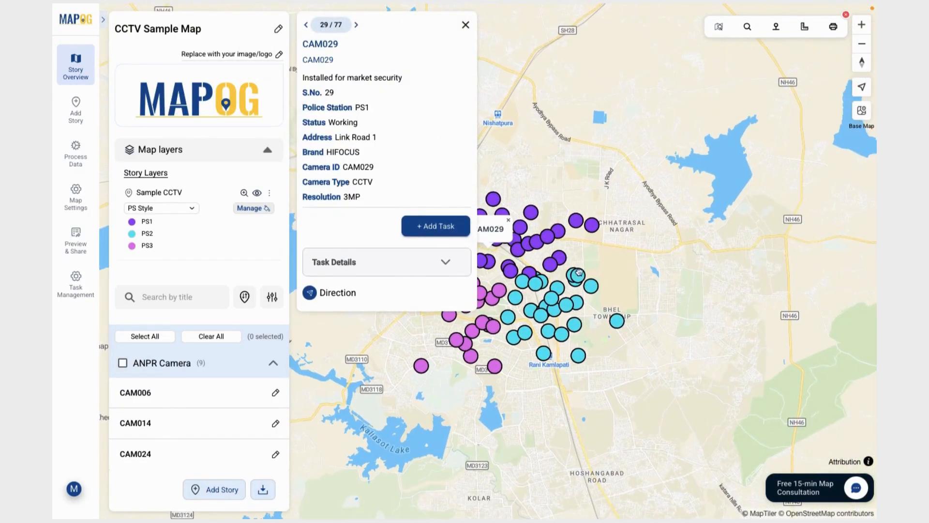
scroll(619, 269, "up", 4)
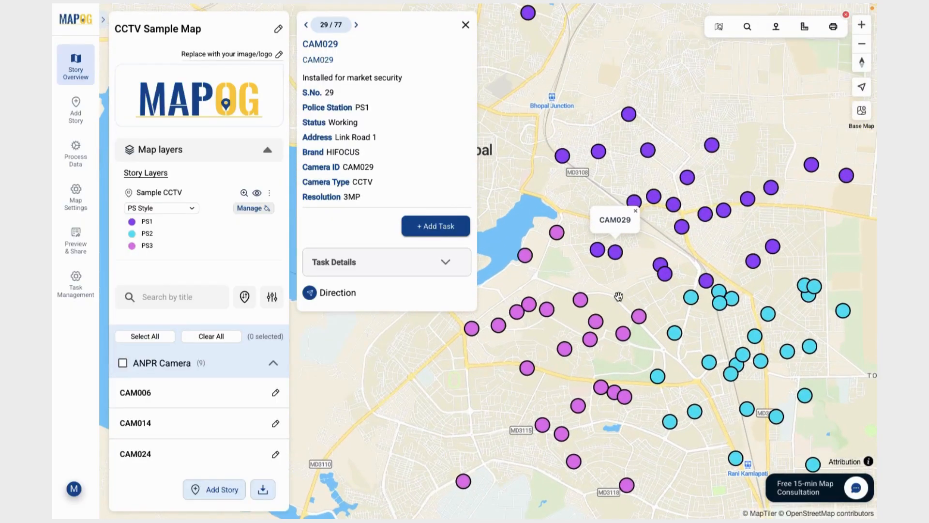
left_click(254, 394)
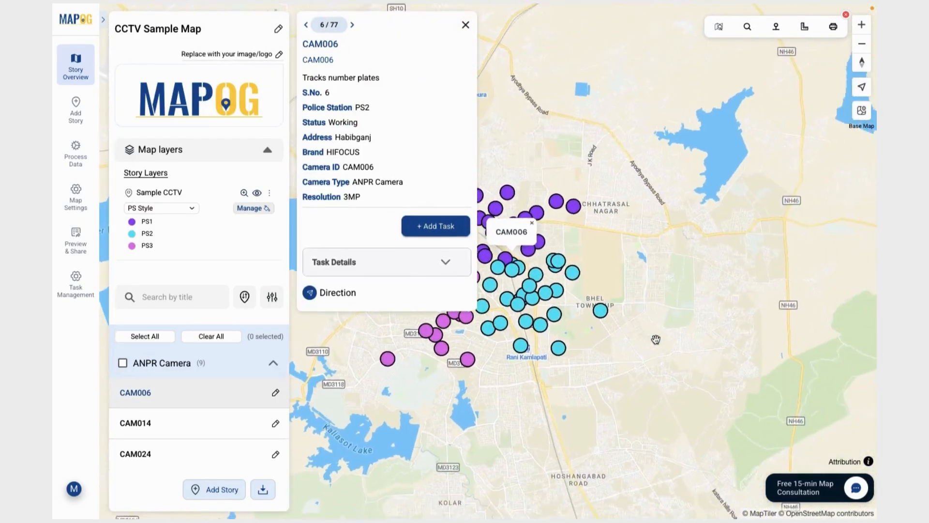
left_click_drag(553, 319, 755, 333)
scroll(666, 253, "up", 3)
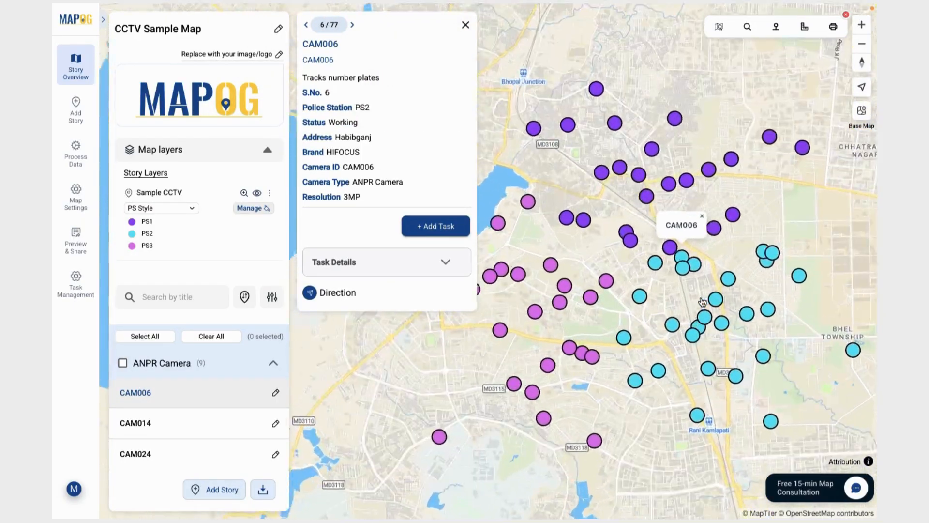